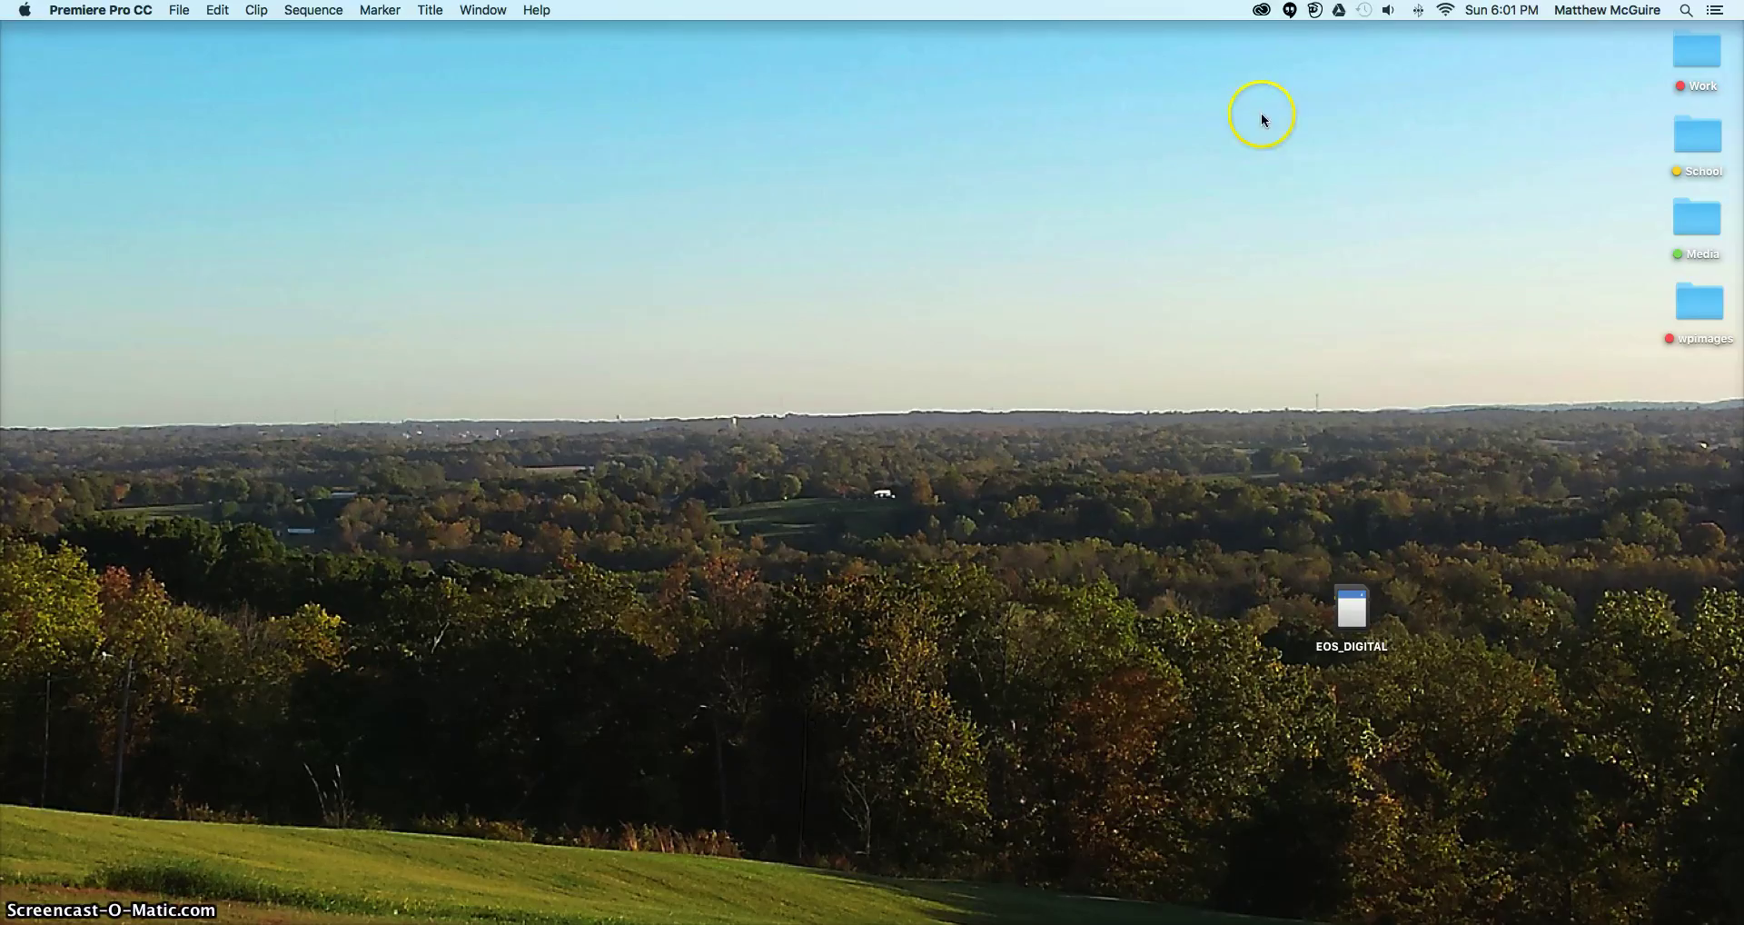
Launch Premiere Pro CC 2015 from the installed Adobe applications
click(1260, 9)
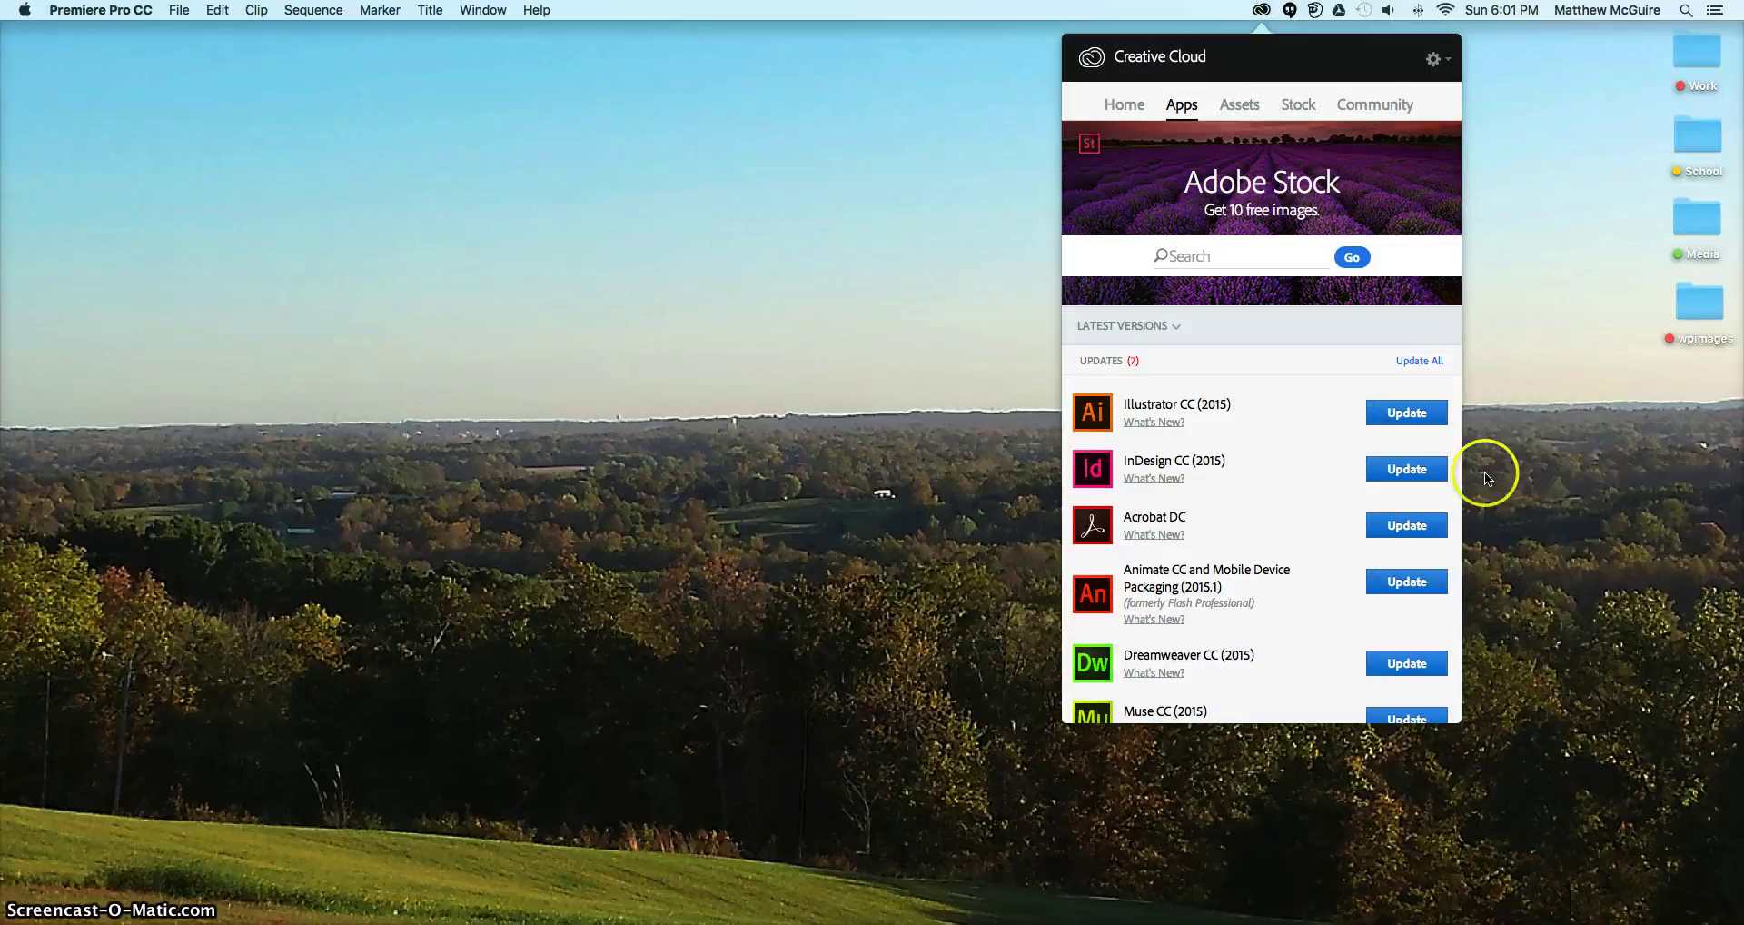
click(1506, 514)
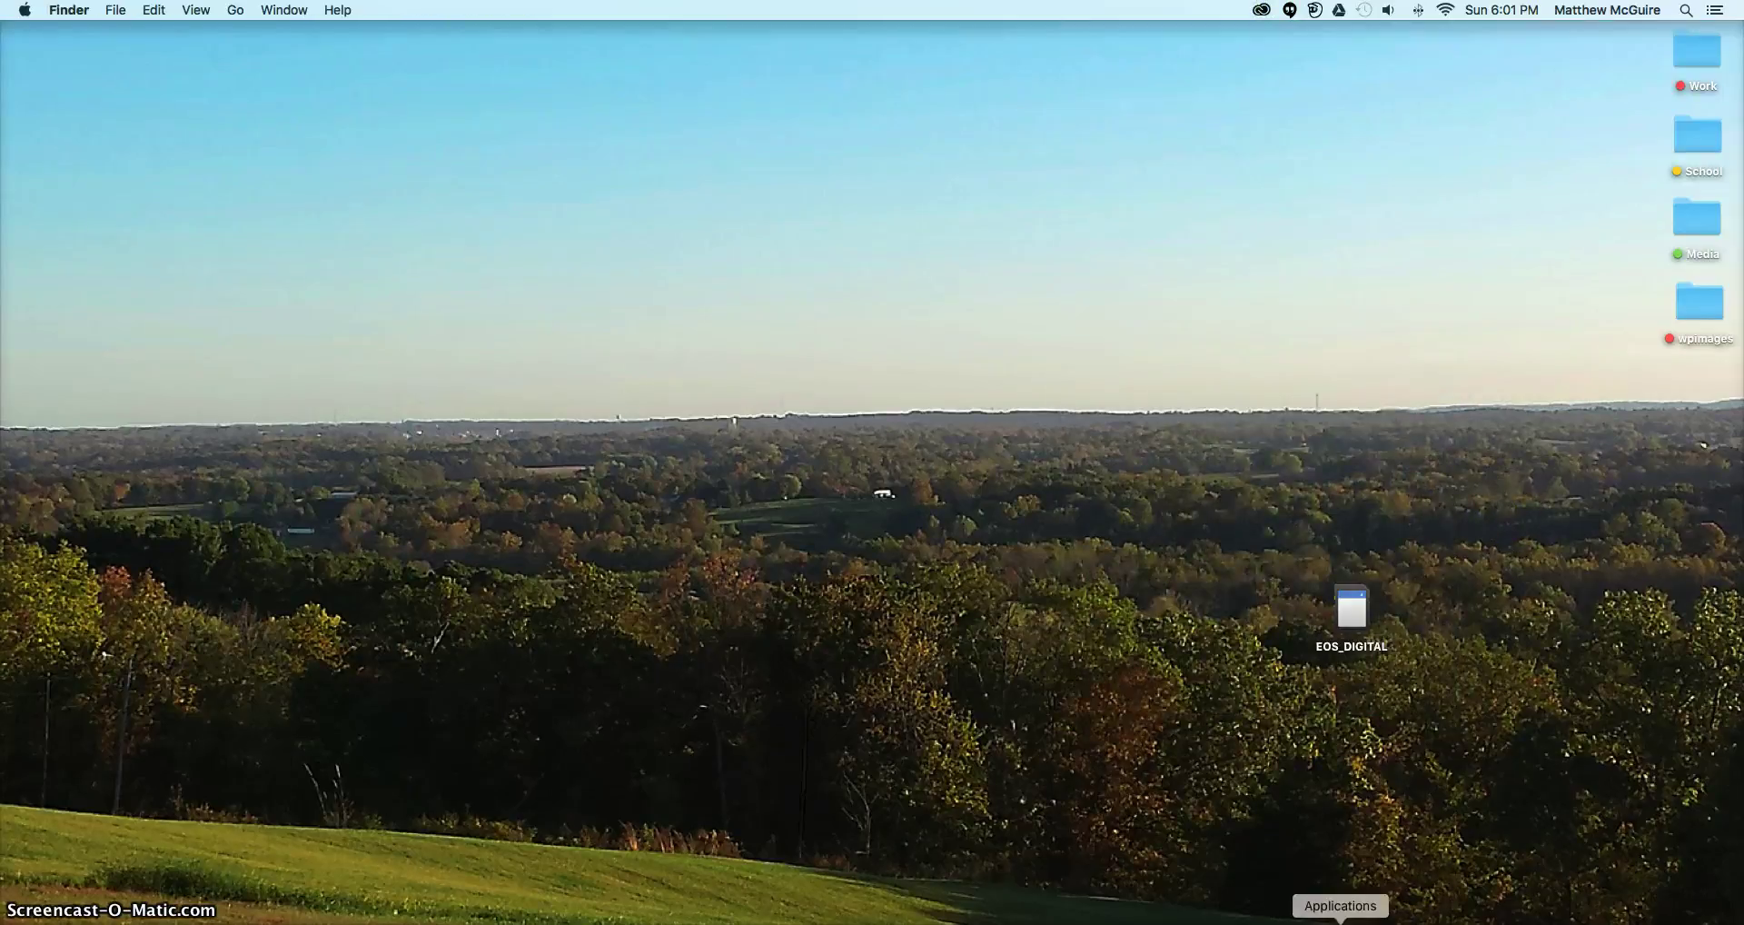
click(1340, 919)
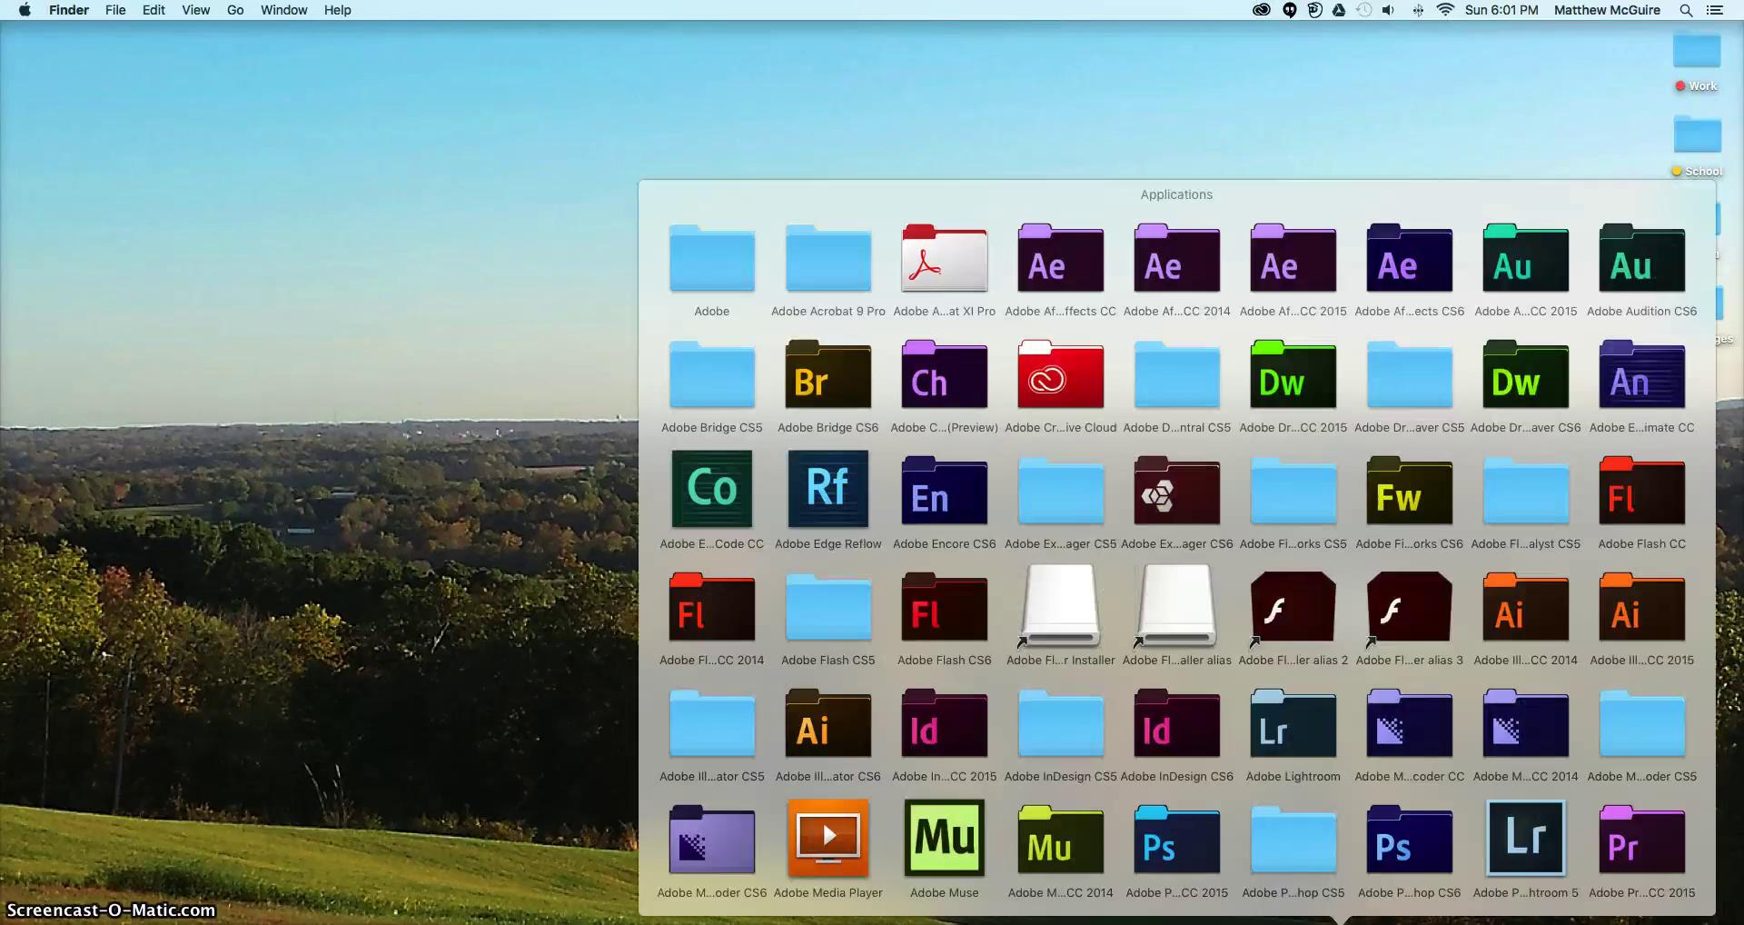
click(1087, 381)
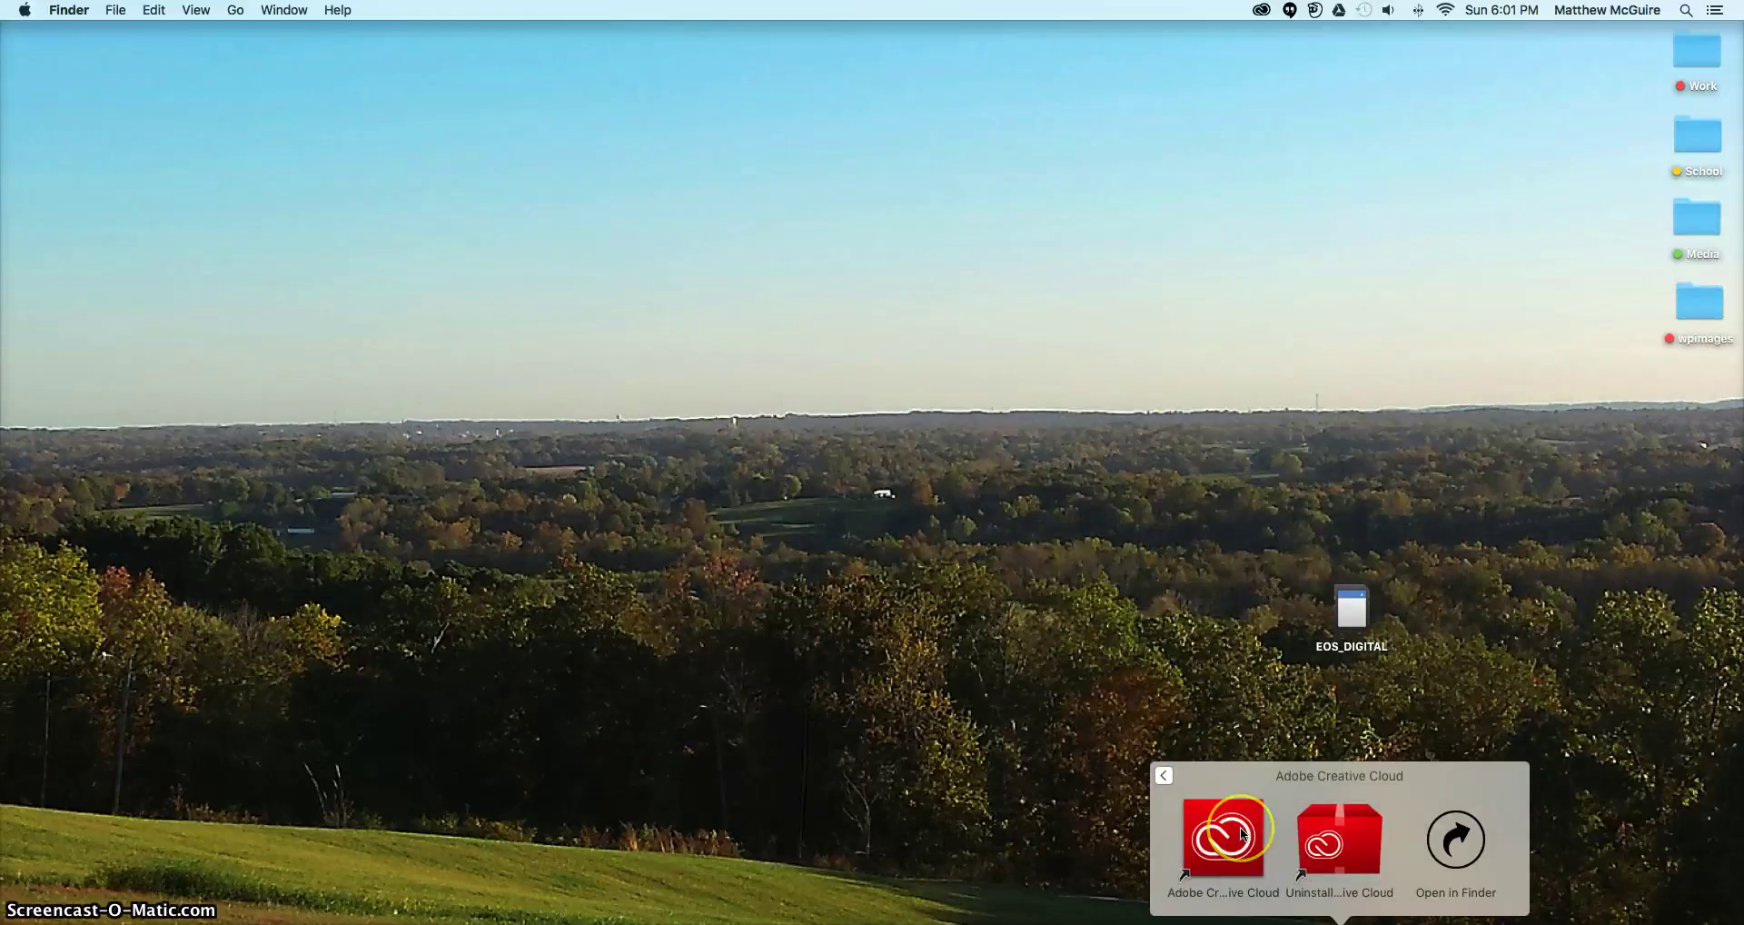
click(1038, 420)
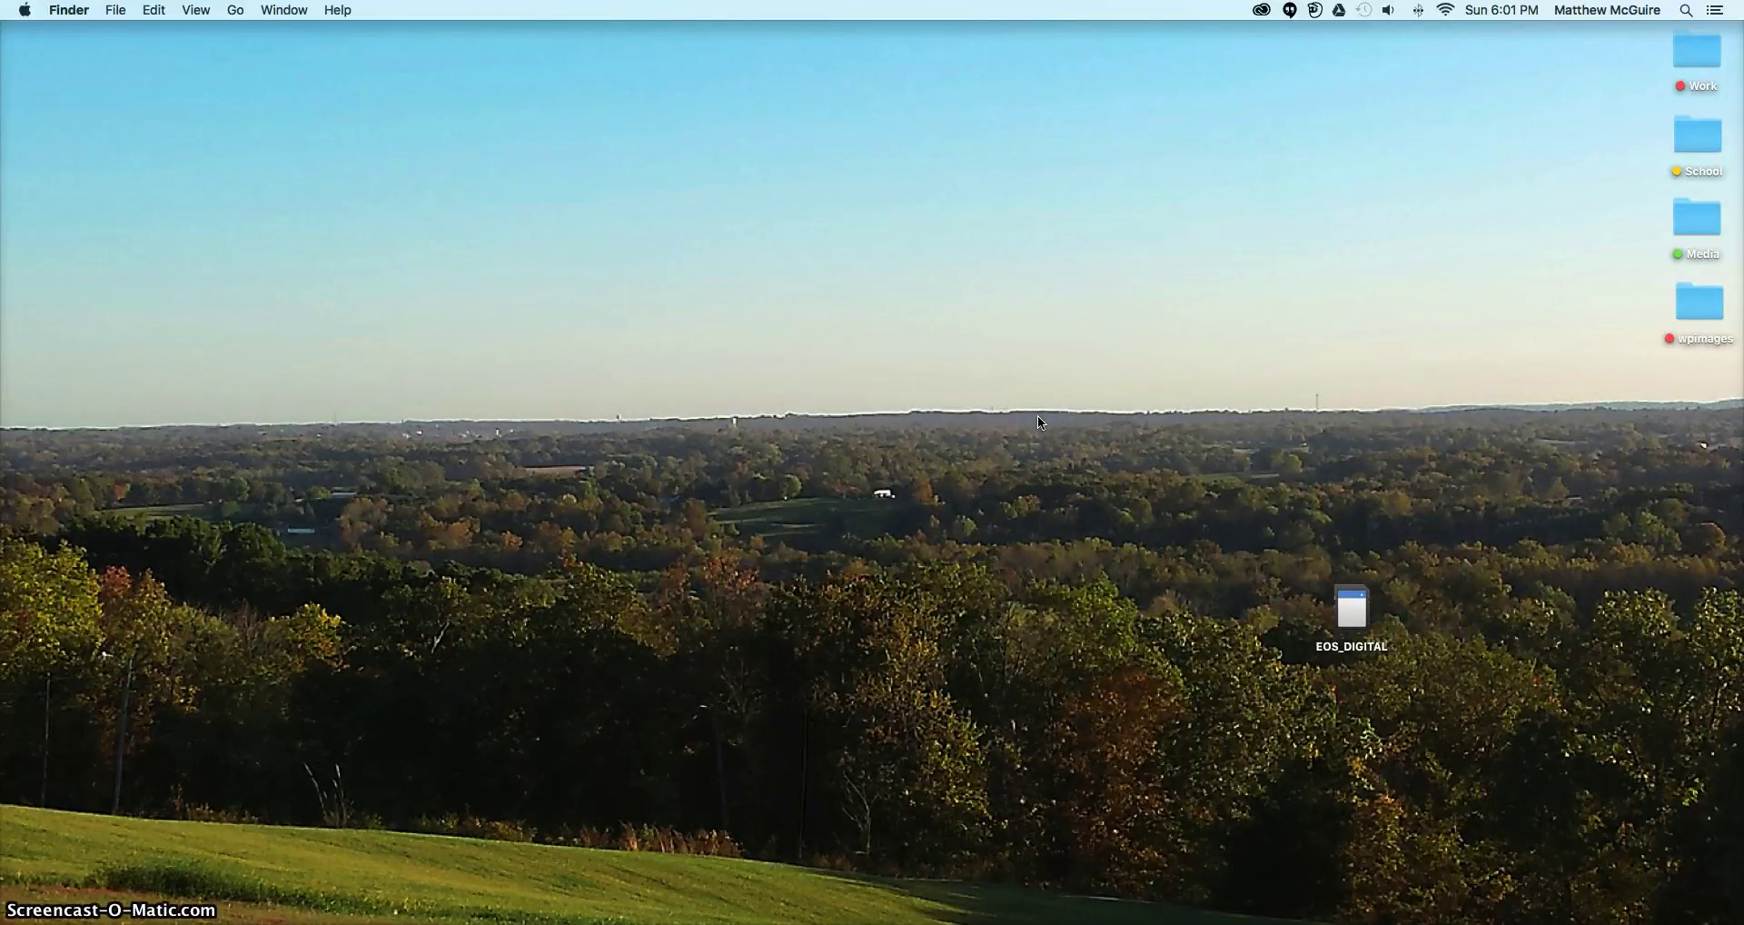
click(1032, 836)
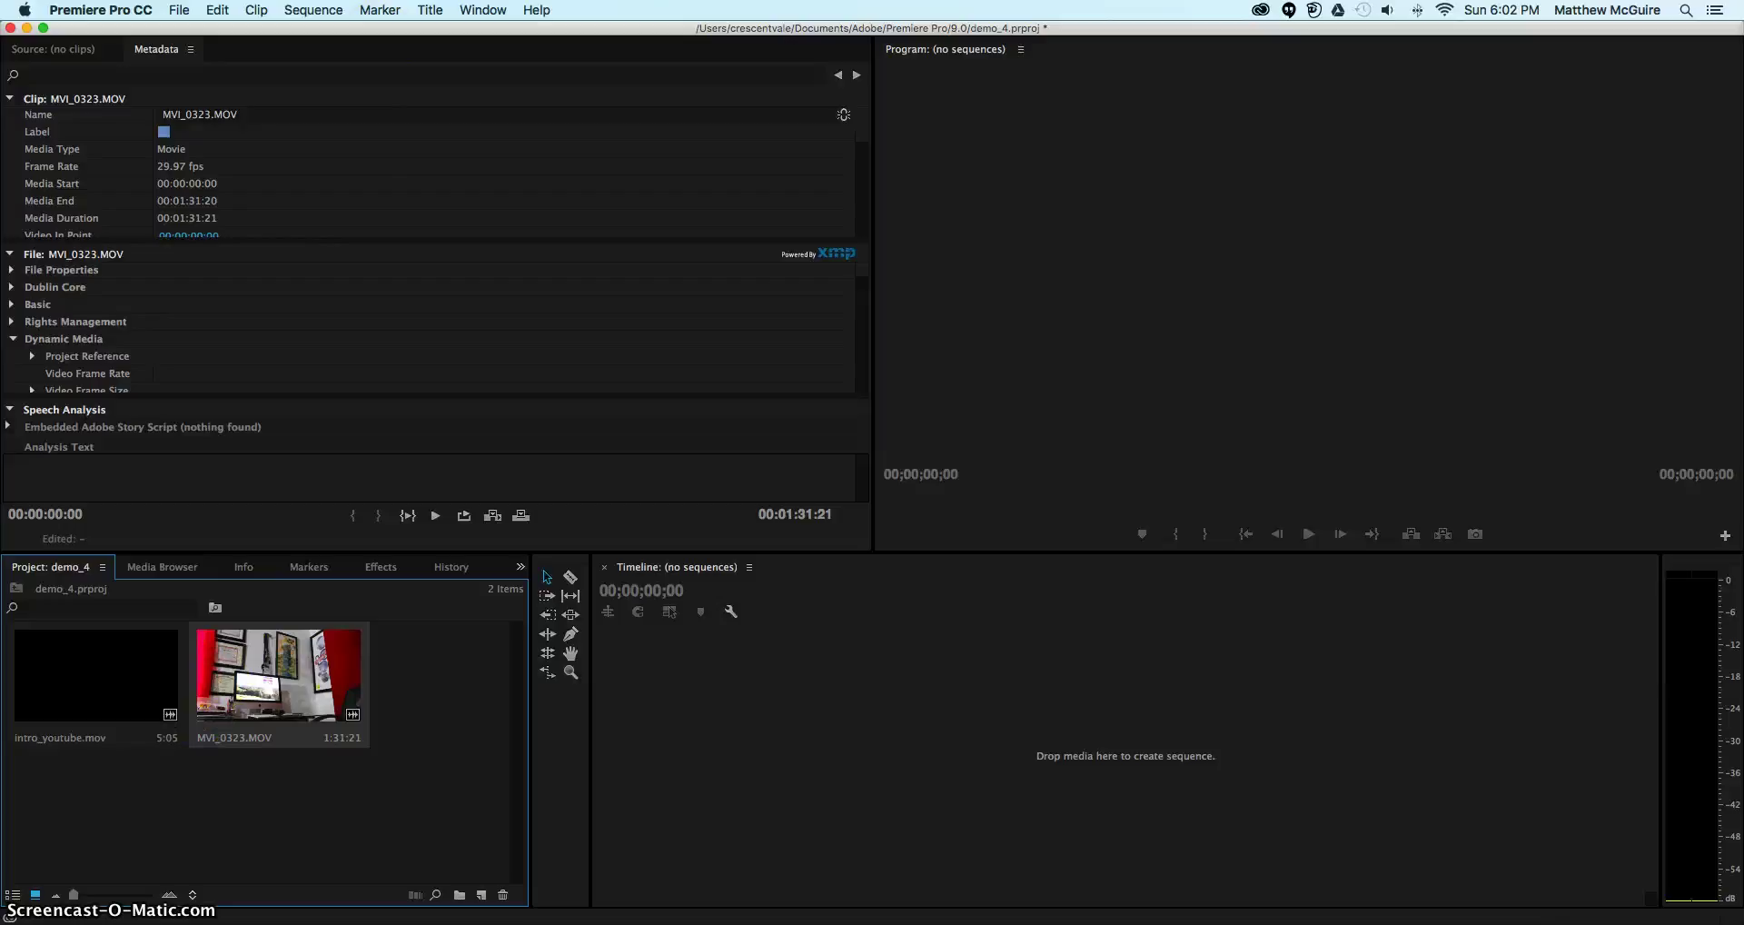
Browse the card's clips in File > Import, then cancel without importing anything
click(179, 10)
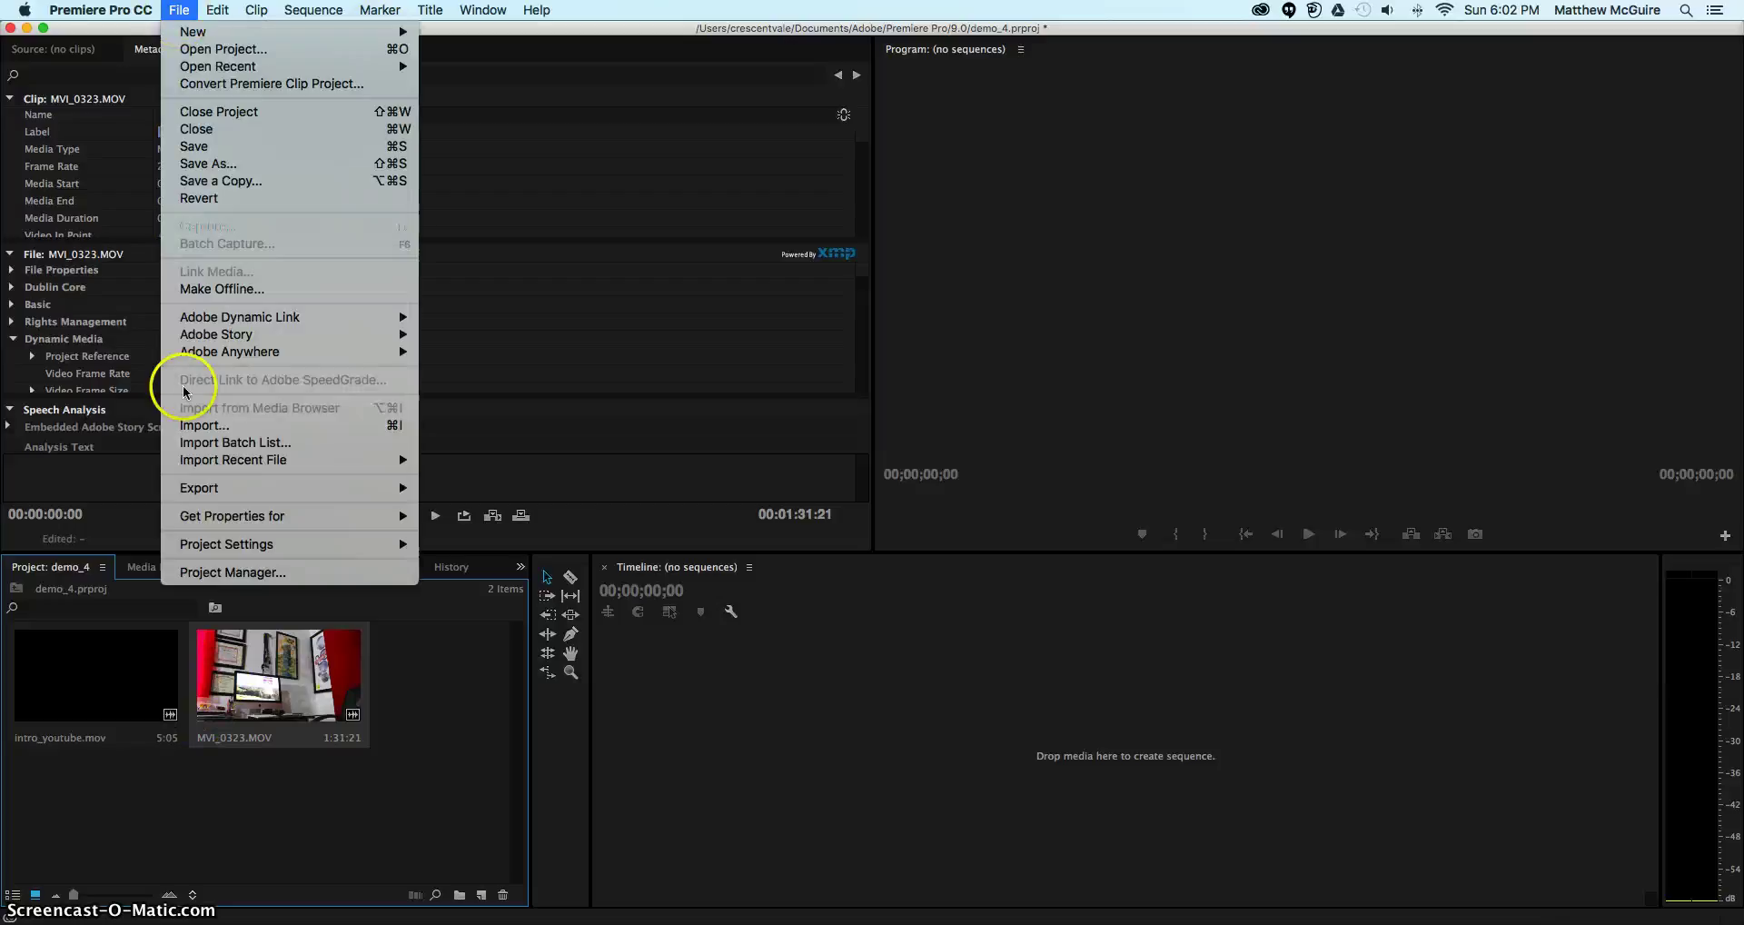
click(391, 425)
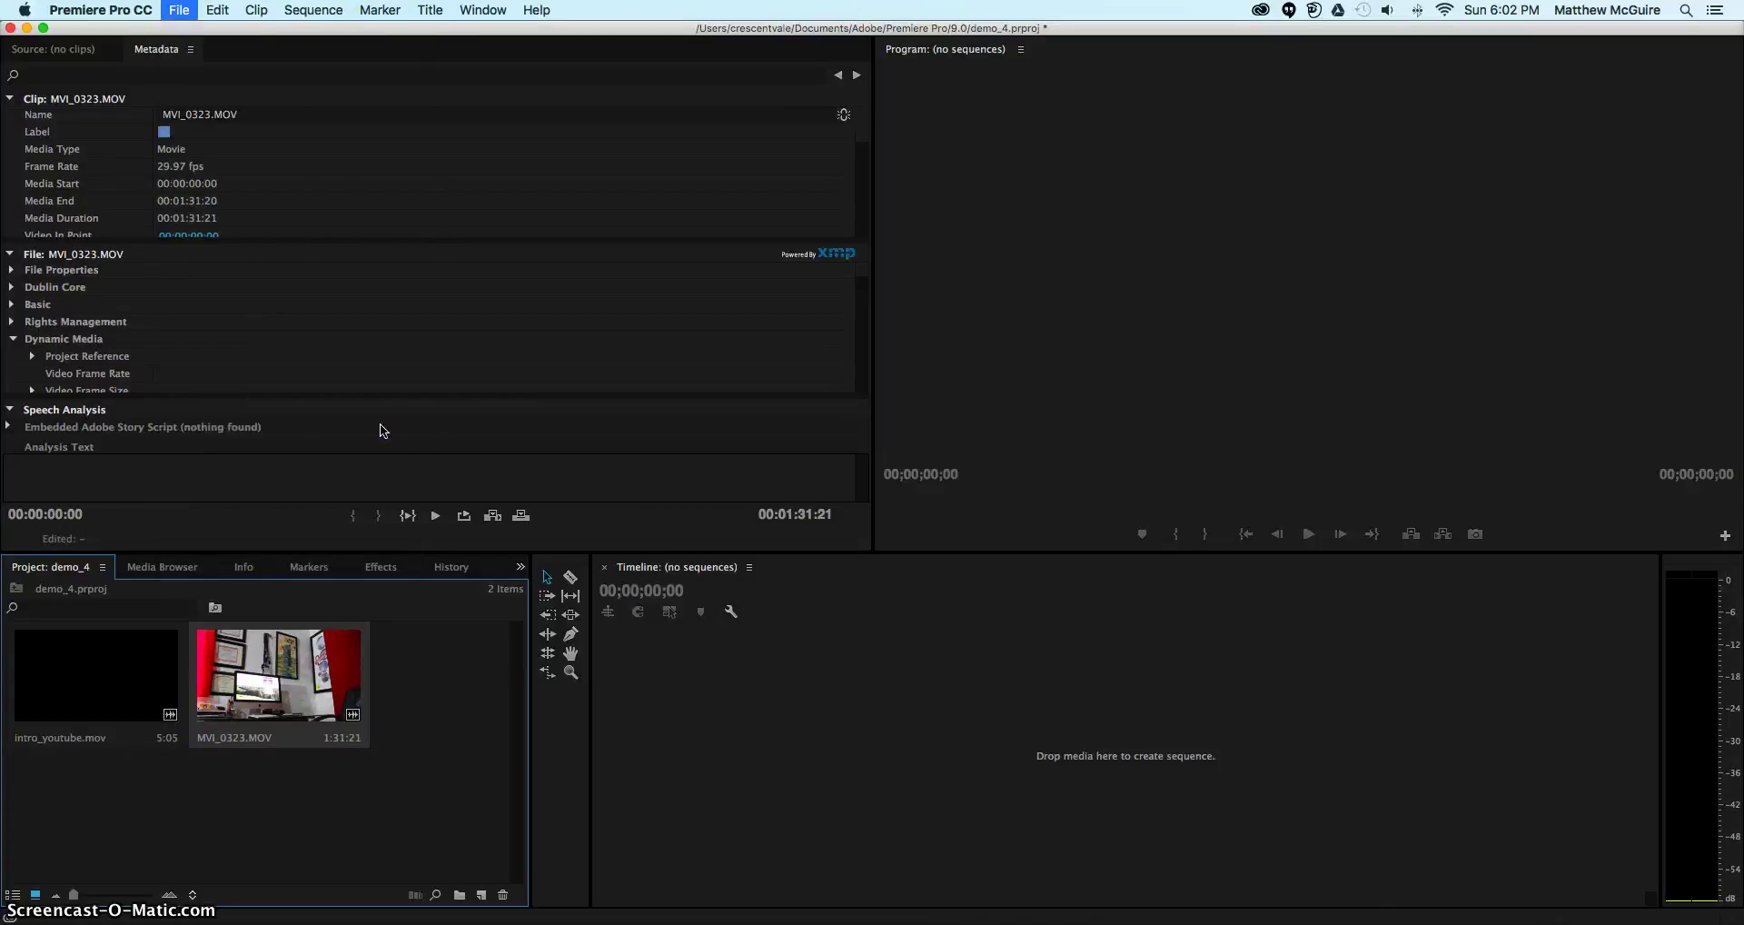
scroll(827, 309, down, 15)
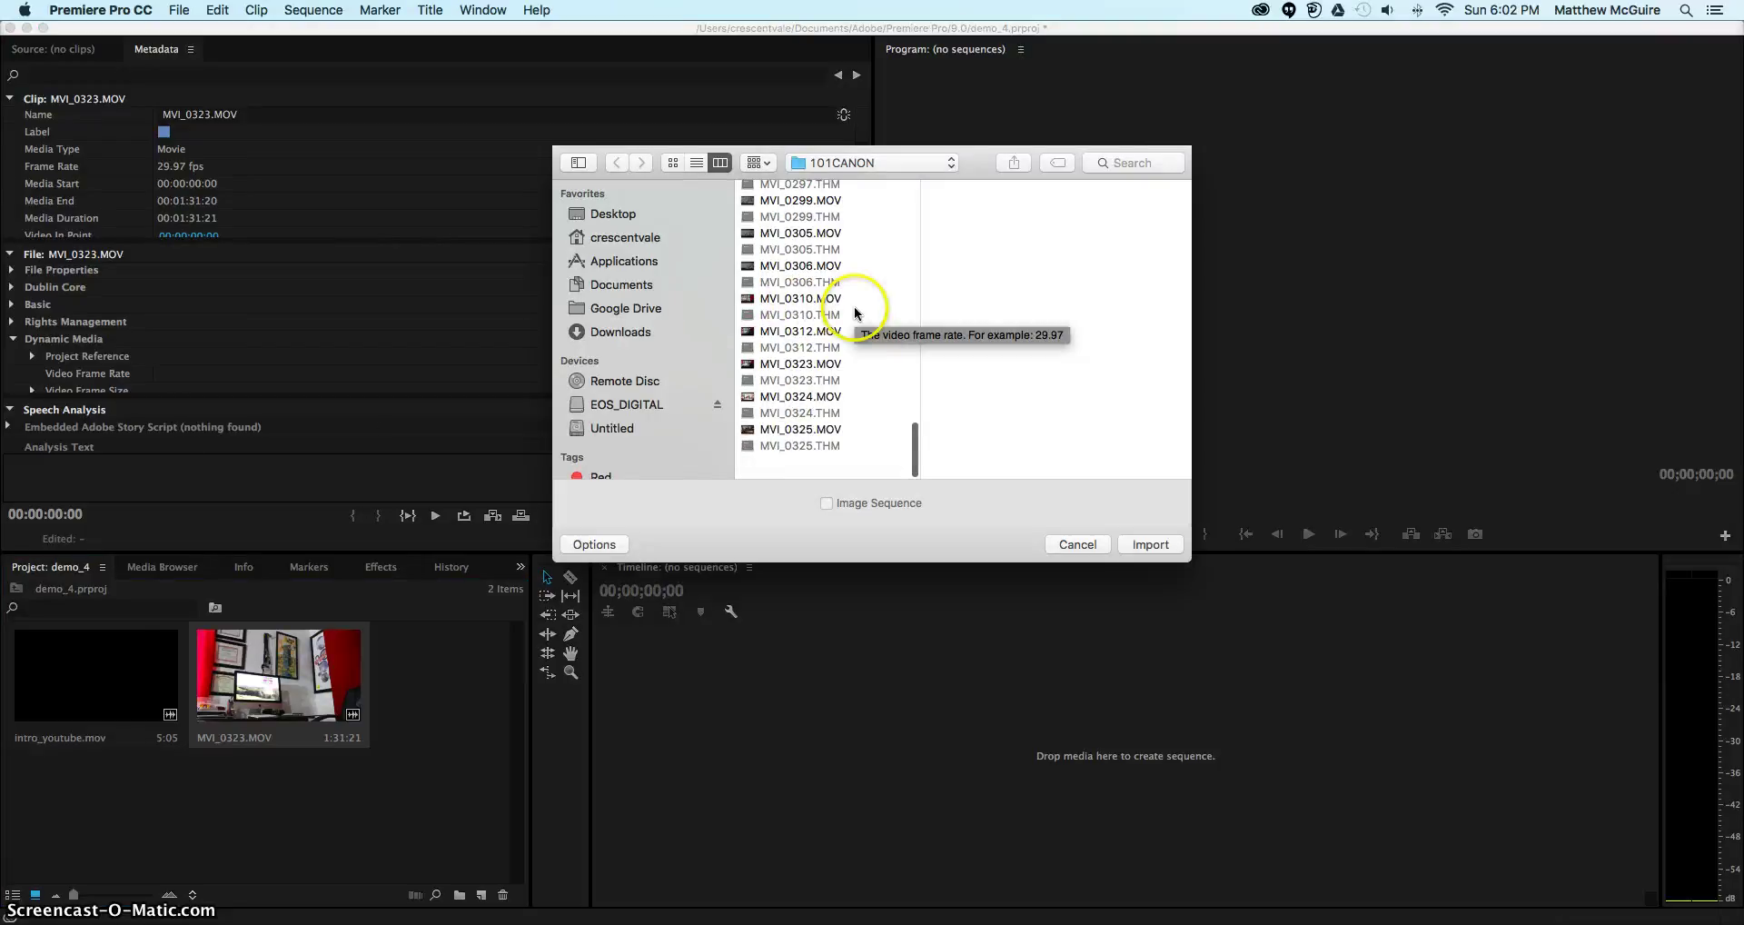
click(1074, 545)
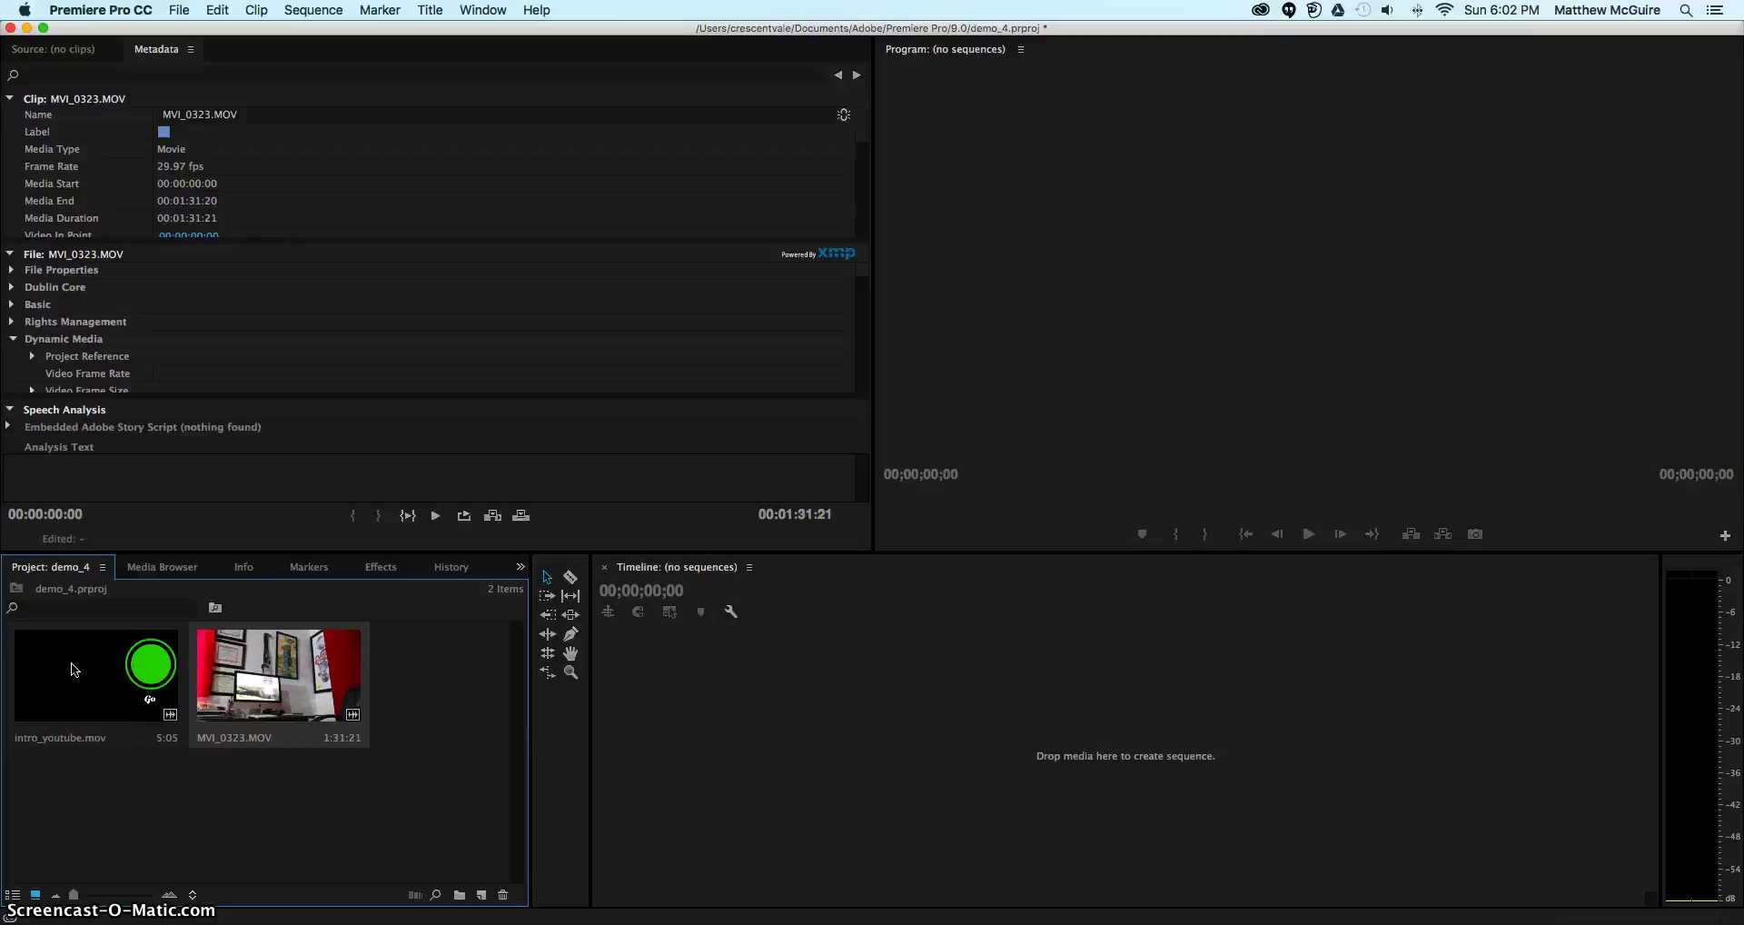
Create an intro_youtube sequence by dropping intro_youtube.mov onto the empty Timeline
click(259, 697)
click(82, 681)
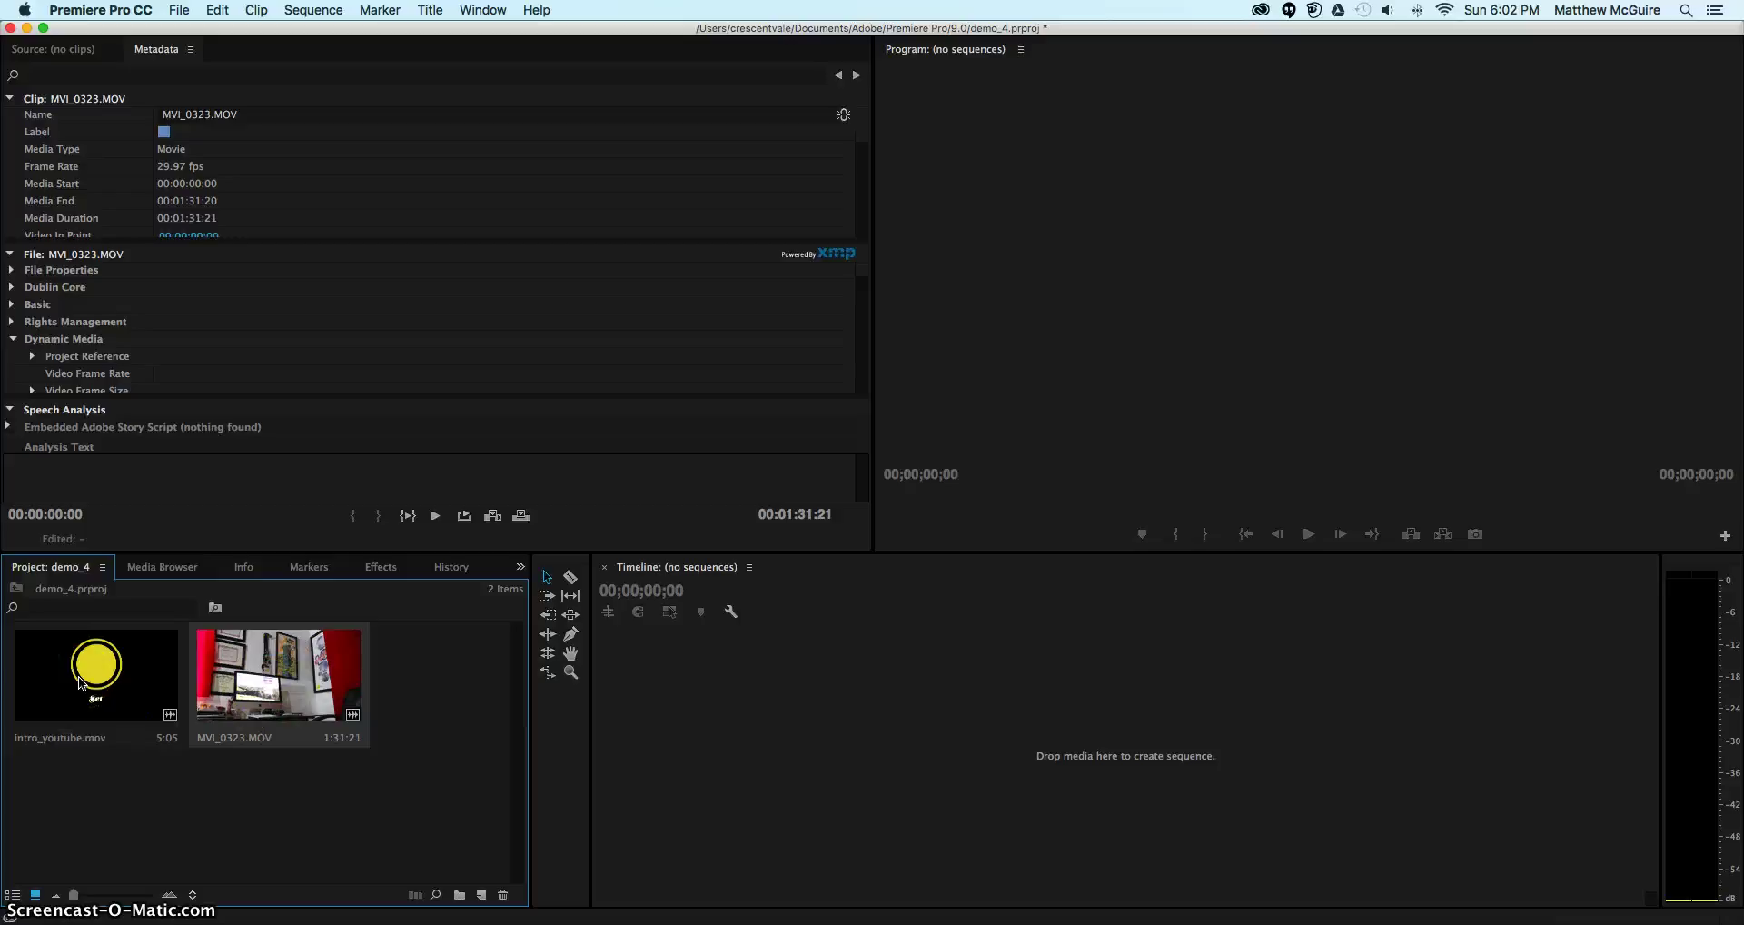
click(82, 683)
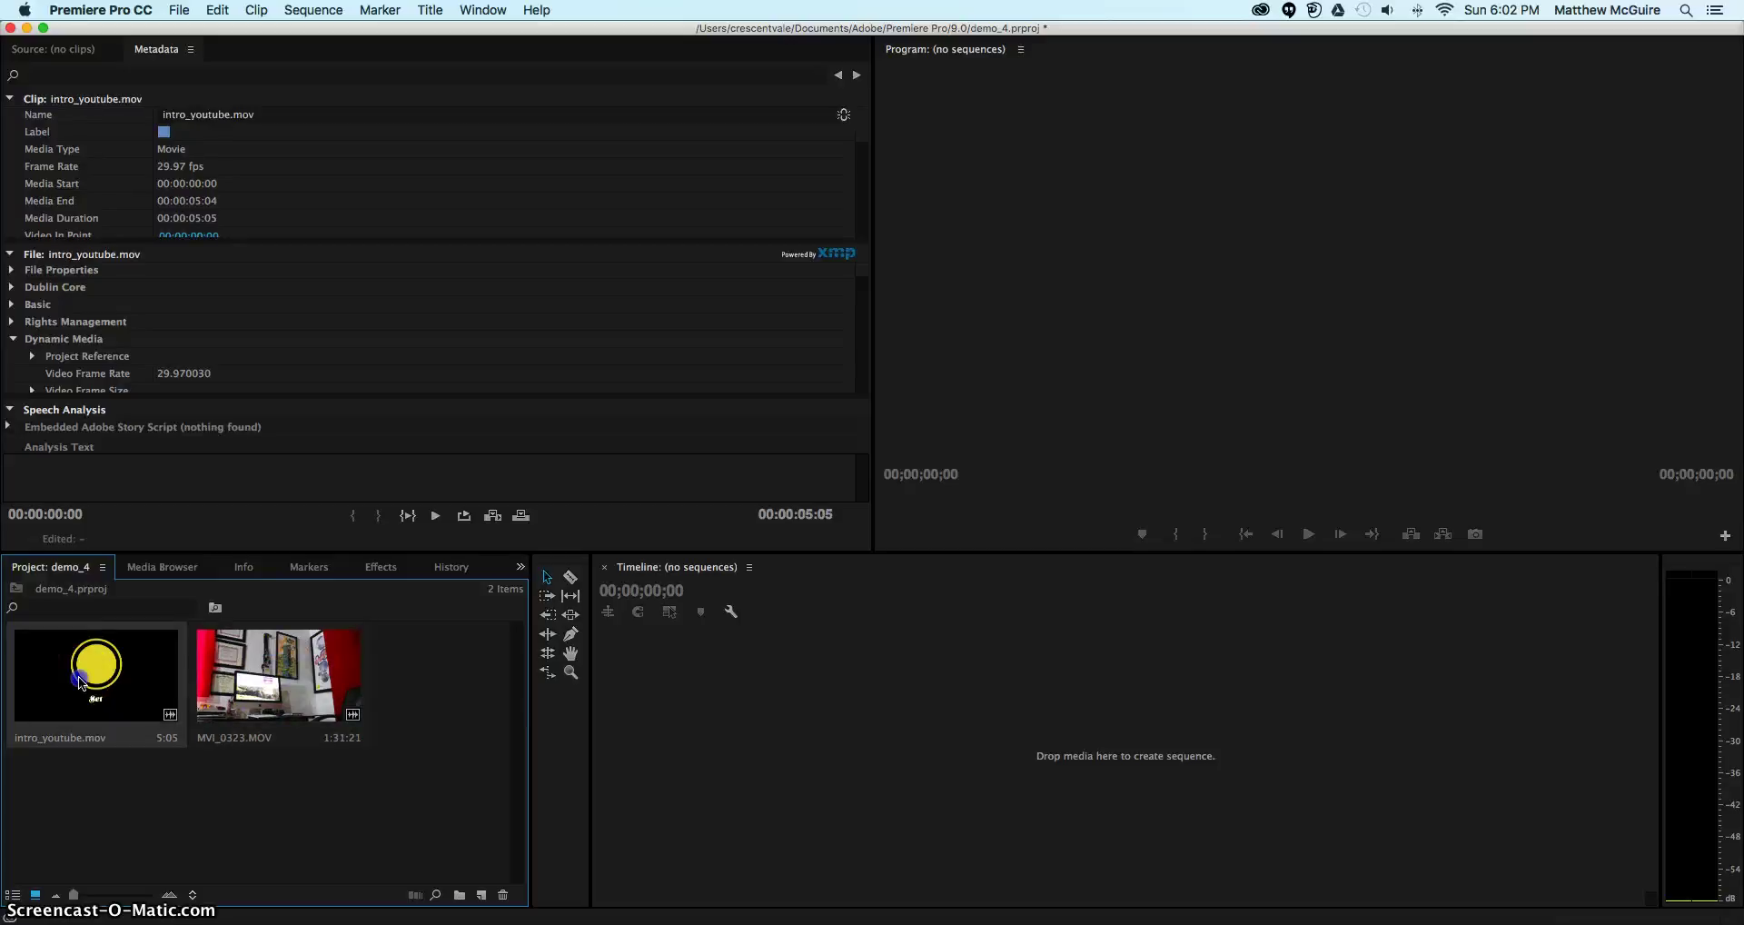
drag(224, 843, 691, 738)
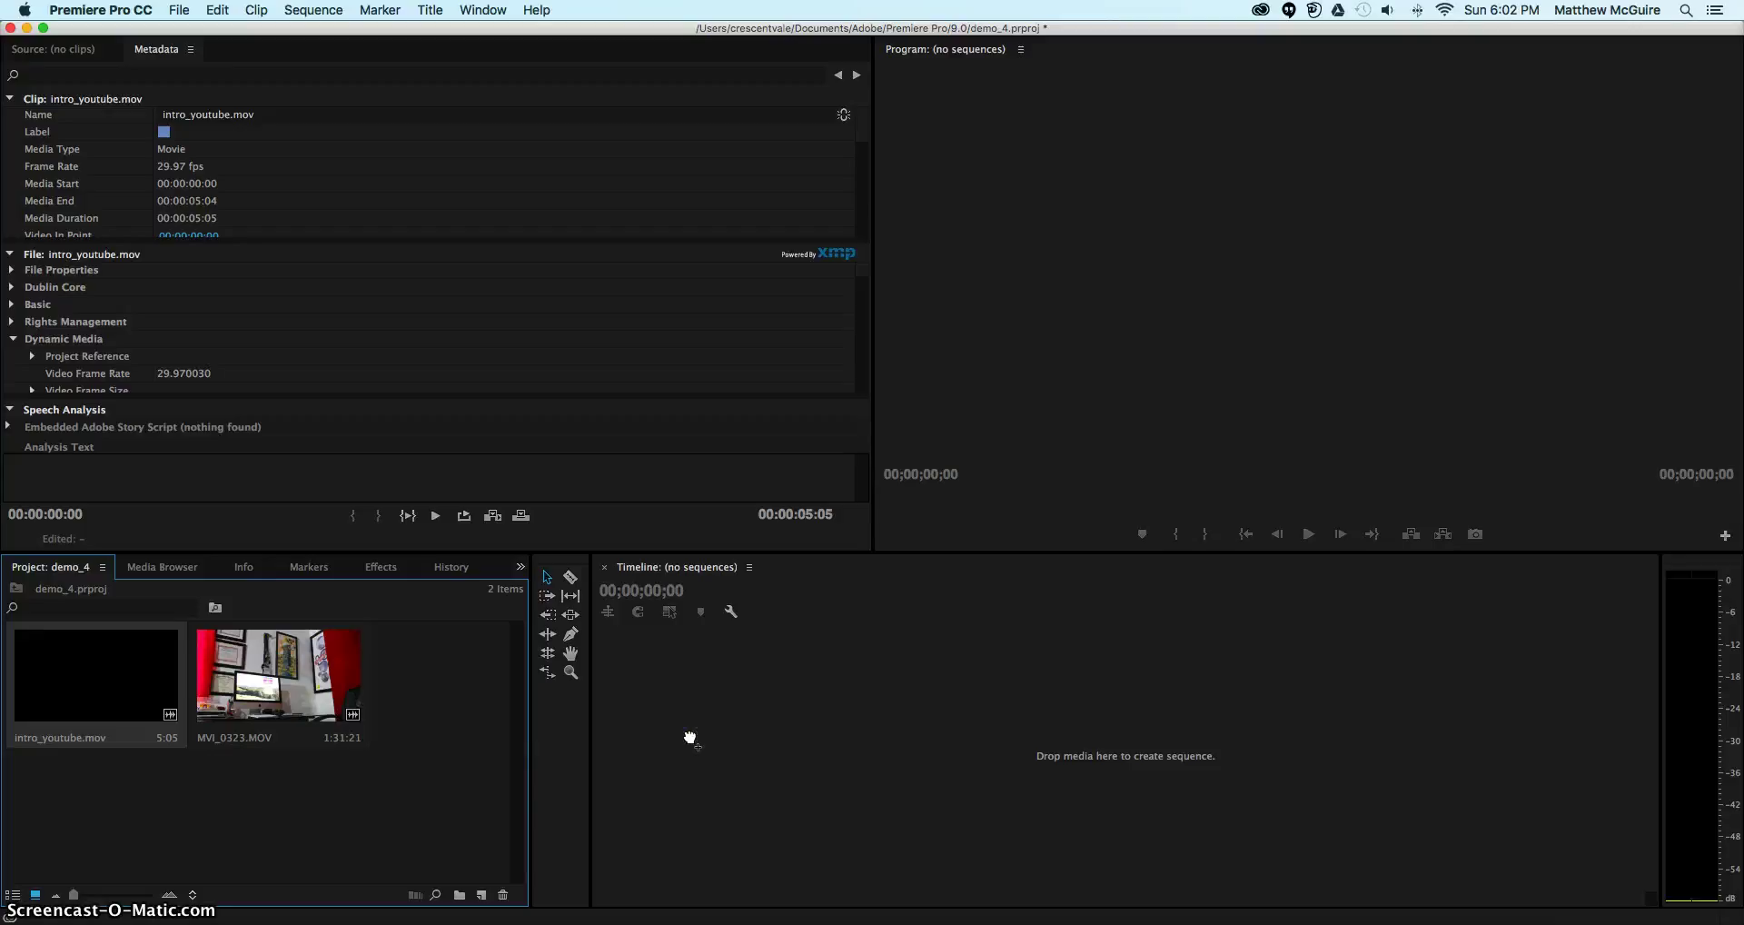
drag(691, 738, 690, 738)
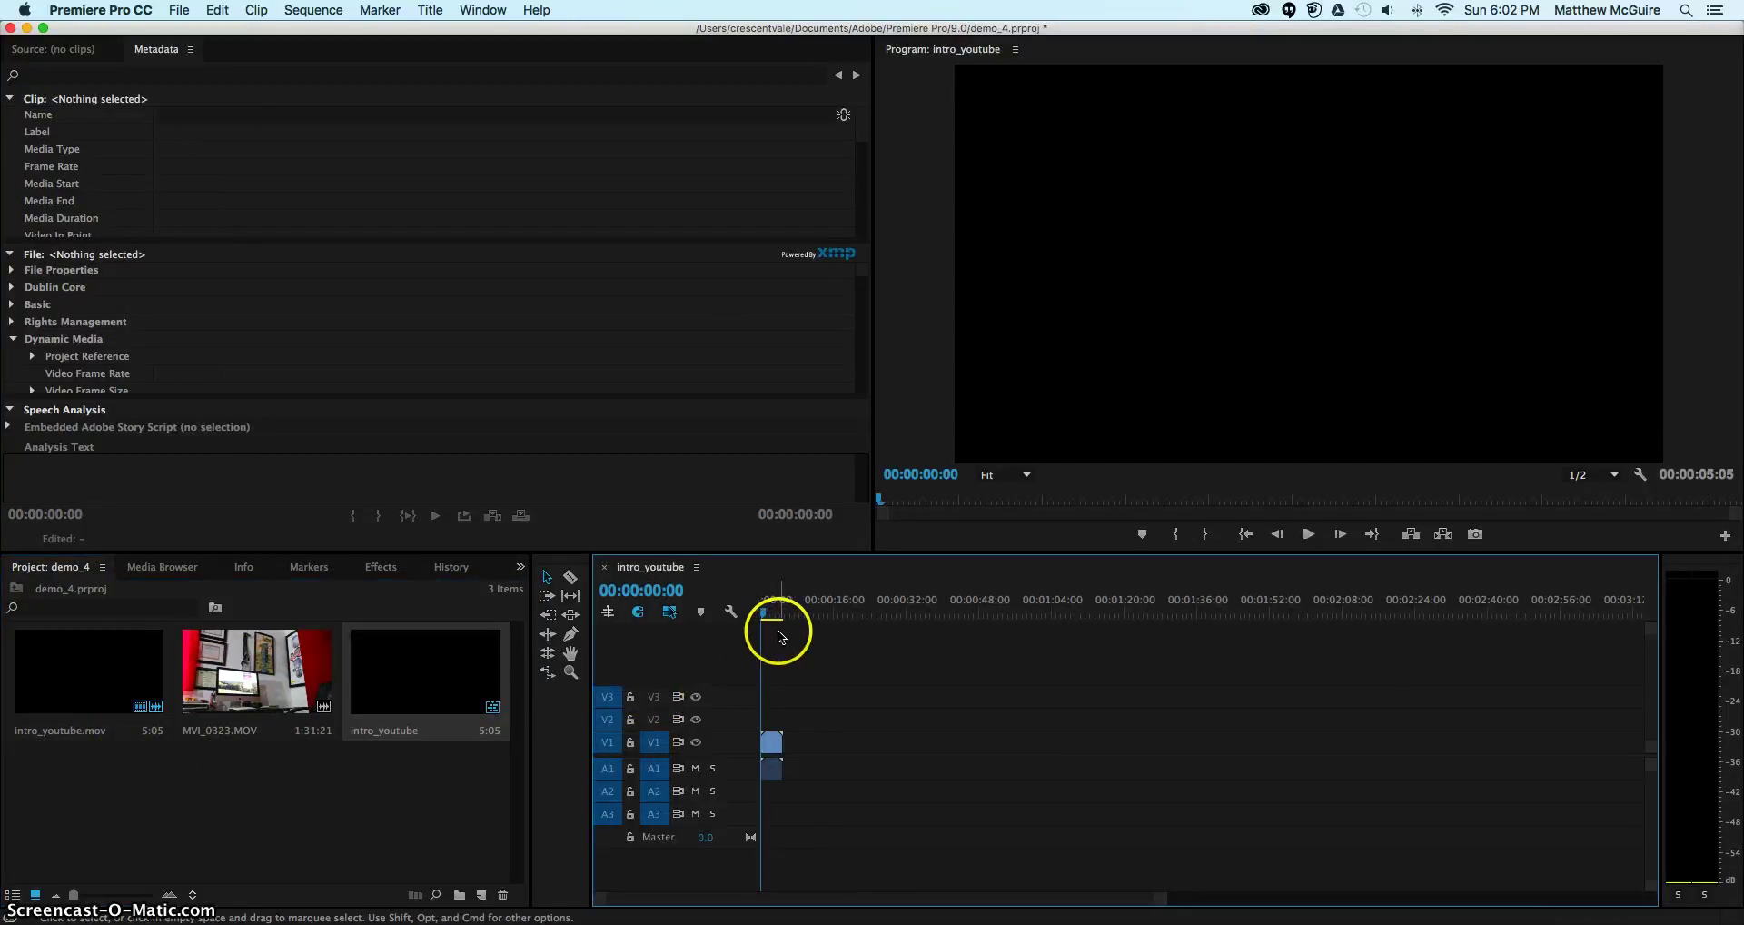
Place MVI_0323.MOV on V1 after the intro clip
click(265, 677)
drag(835, 756, 786, 752)
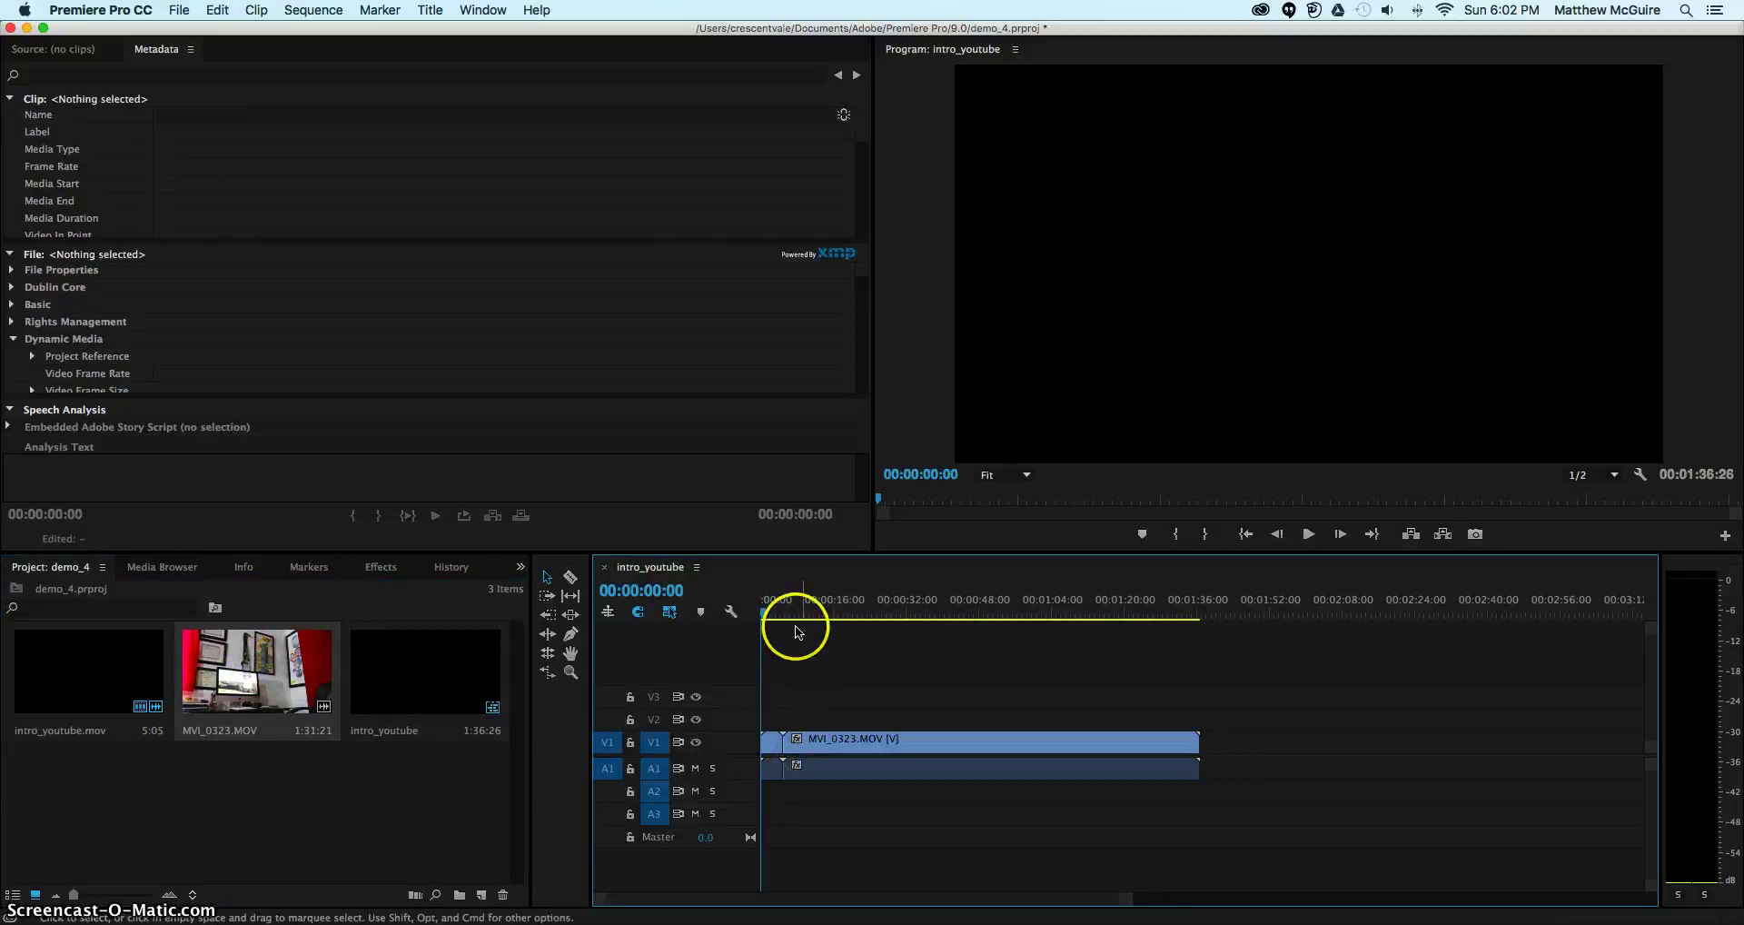
click(98, 676)
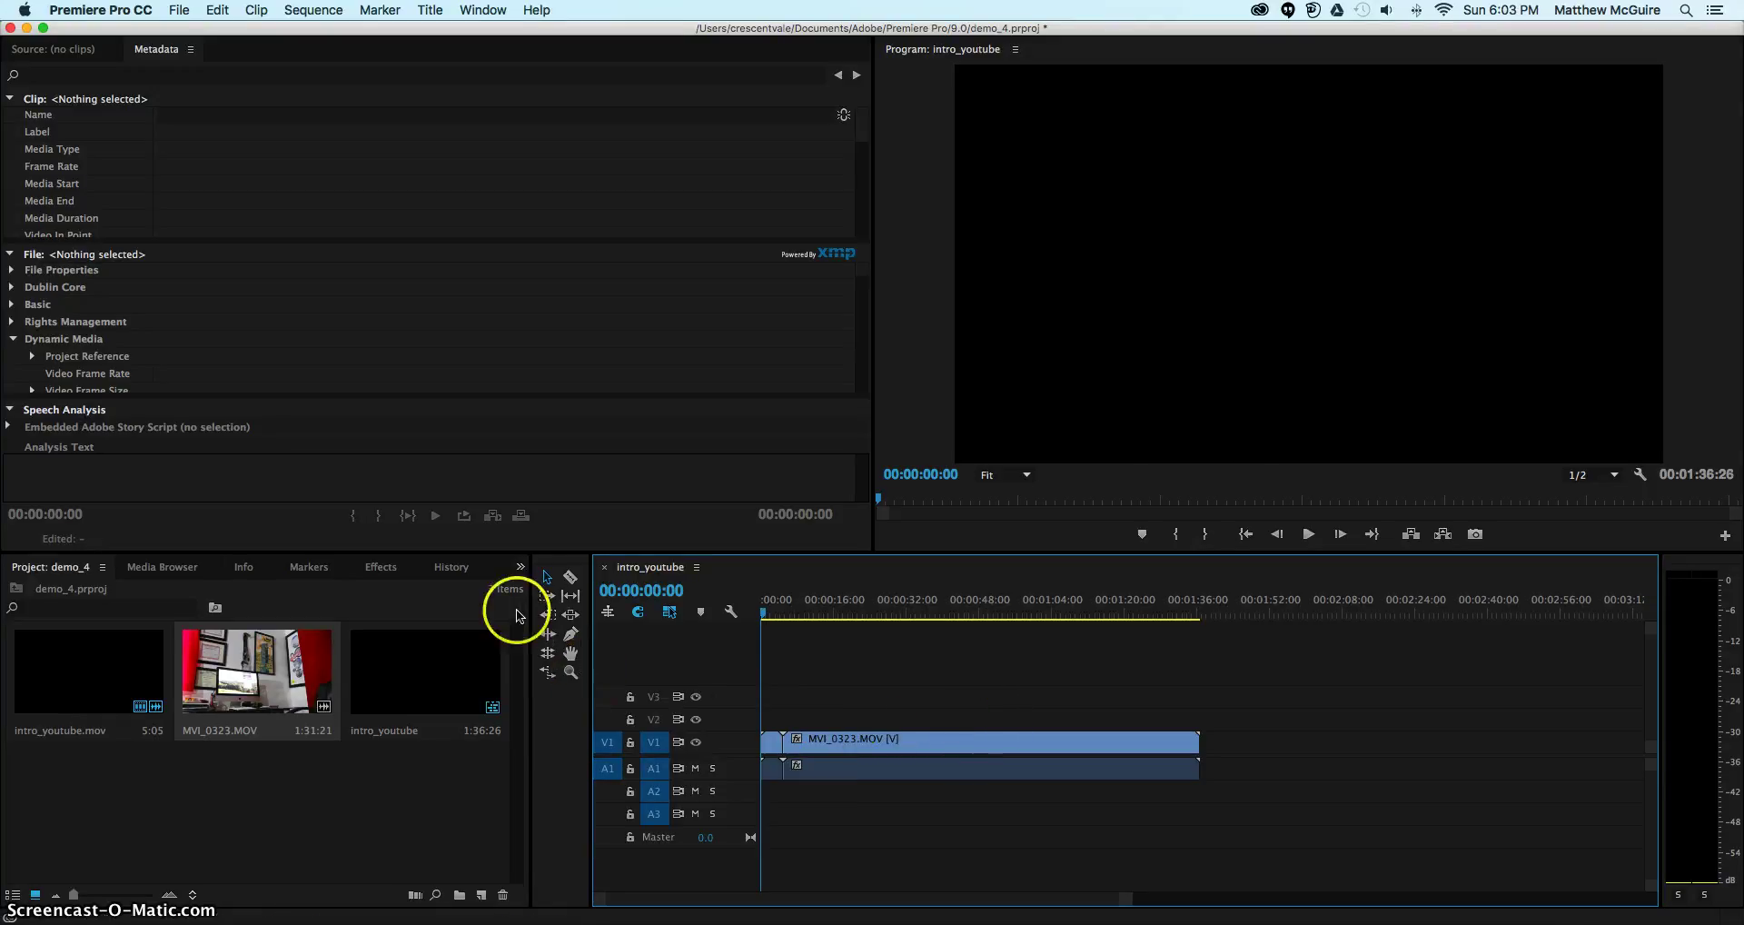
Show the Effects panel with Video Transitions > Dissolve expanded
click(381, 568)
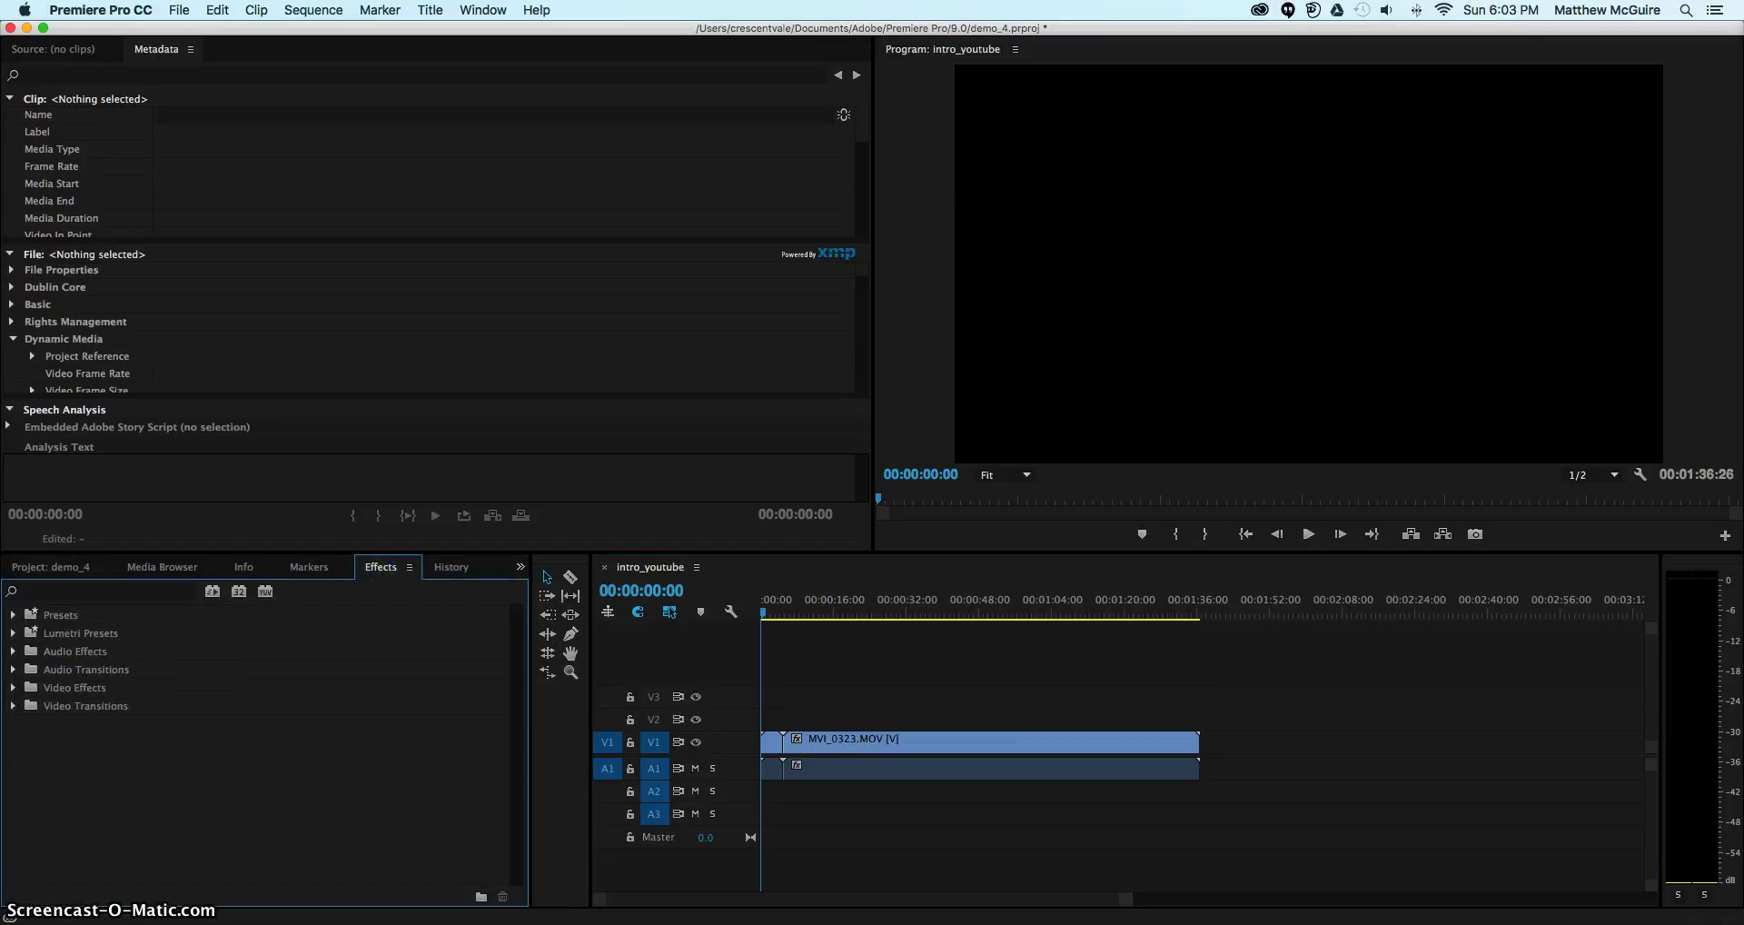
click(60, 567)
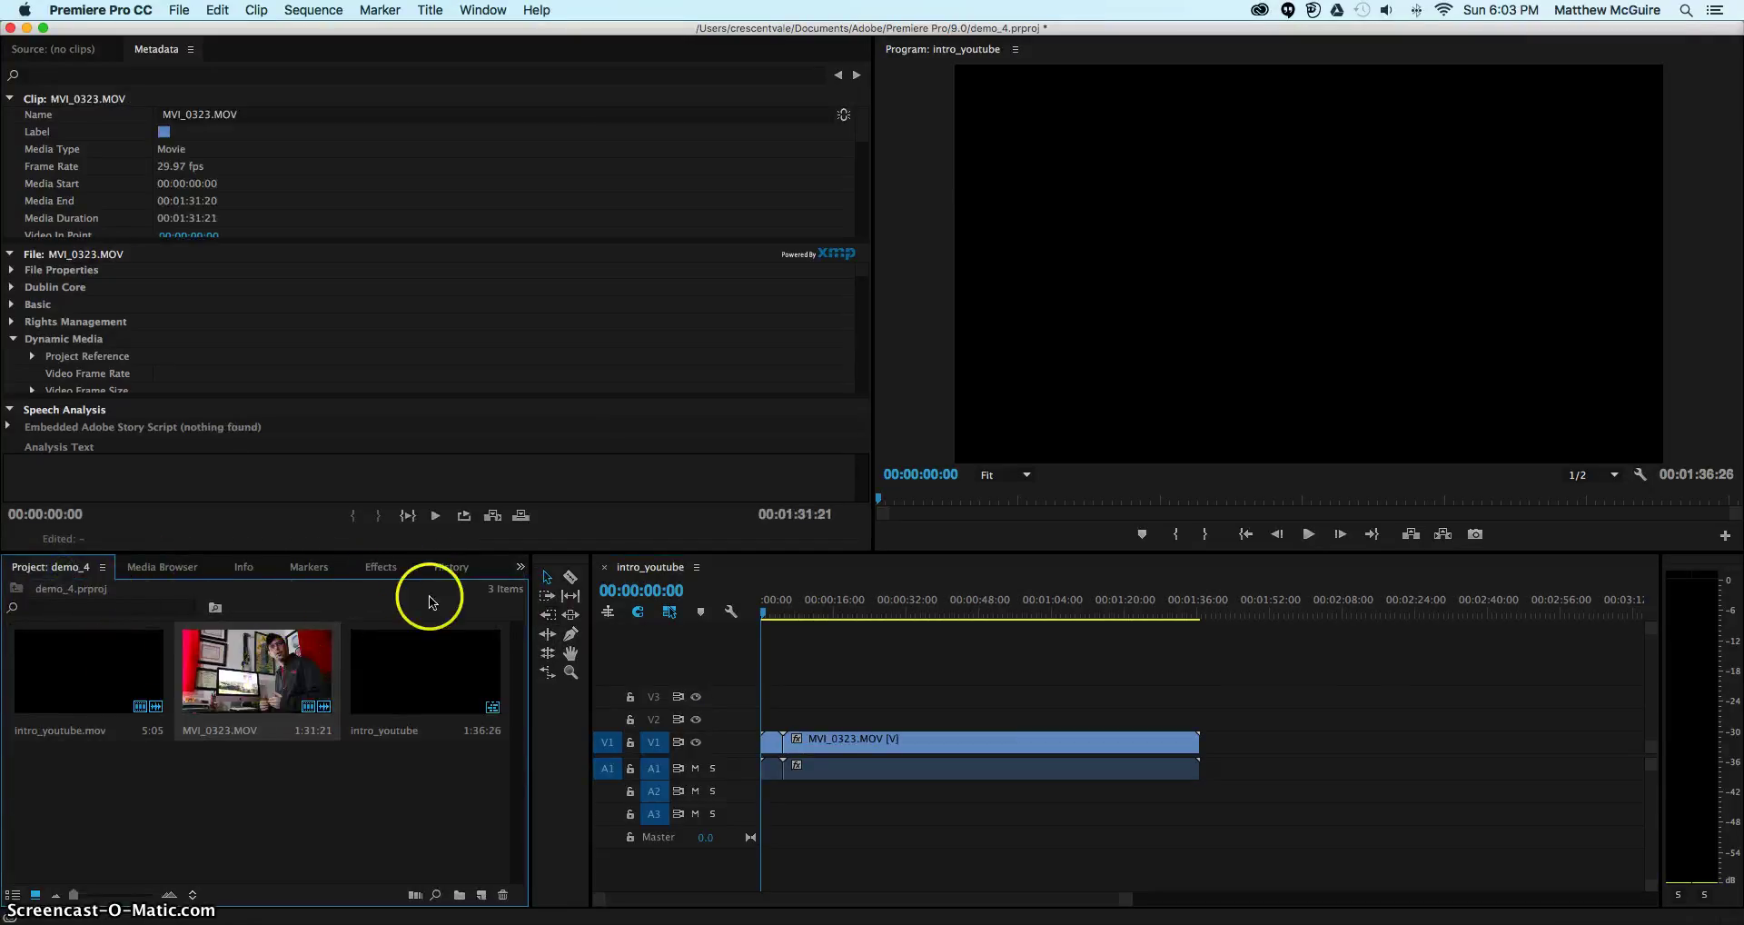
click(382, 569)
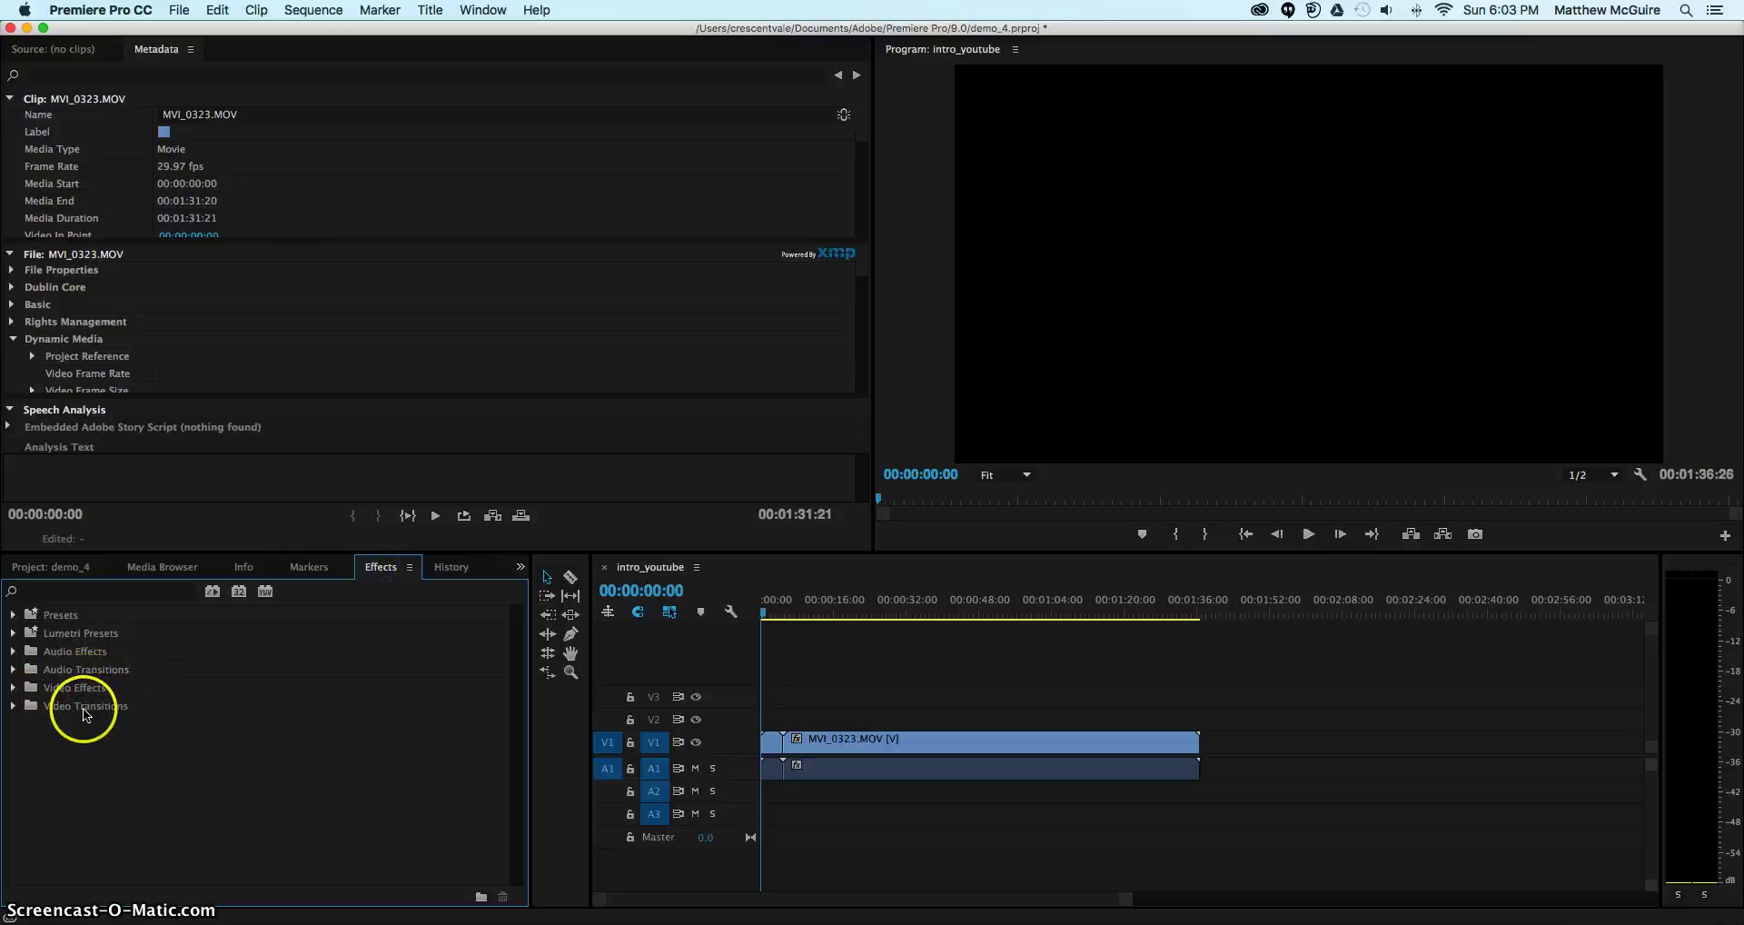
click(14, 707)
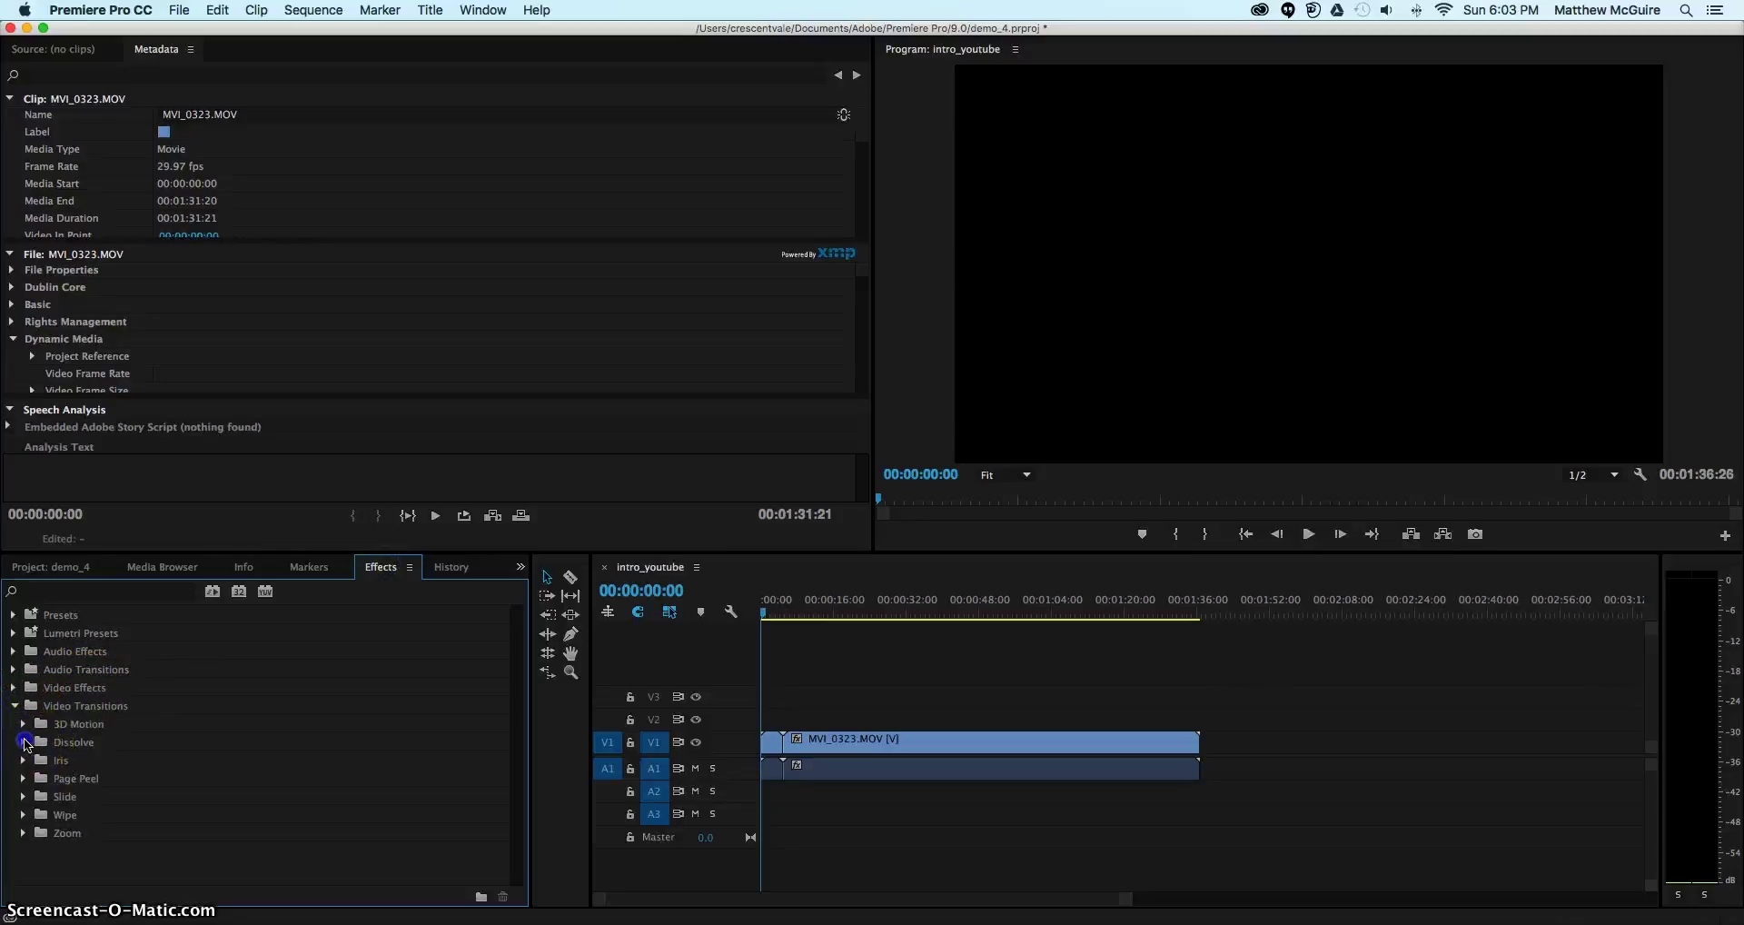
click(24, 742)
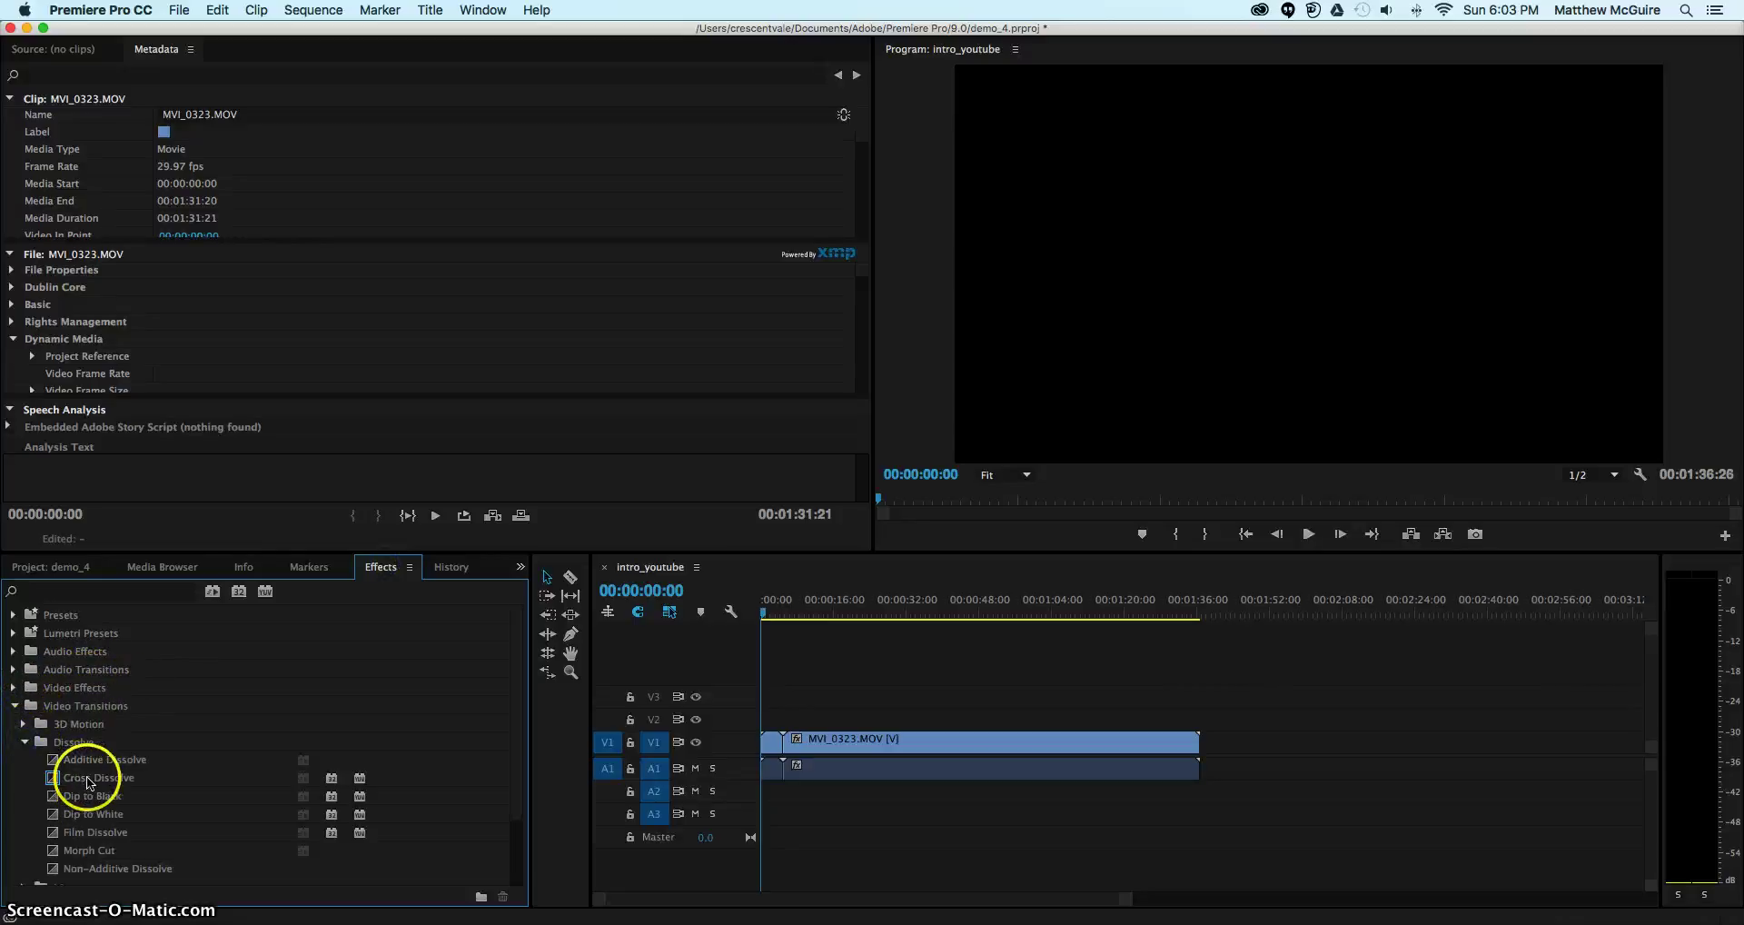
Try Cross Dissolve on the clip start, dismiss the insufficient-media warning, then apply Dip to Black
drag(96, 778, 798, 740)
click(1025, 504)
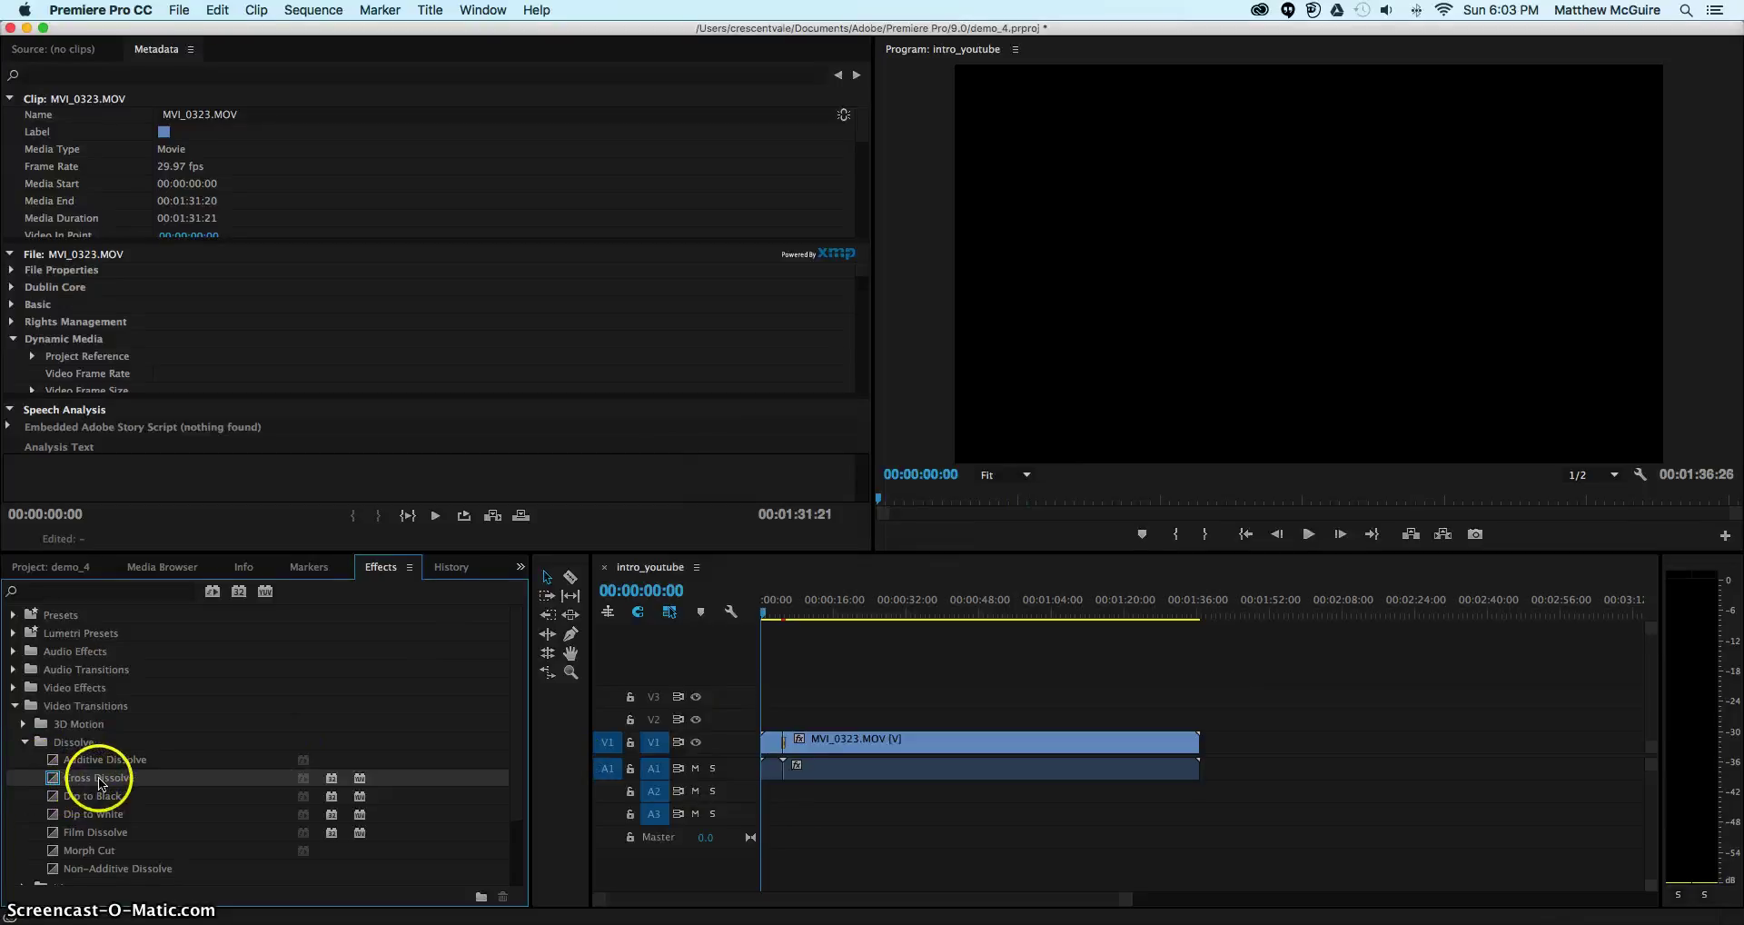
mouse_move(91, 796)
mouse_down()
mouse_move(1239, 770)
mouse_move(1201, 755)
mouse_up()
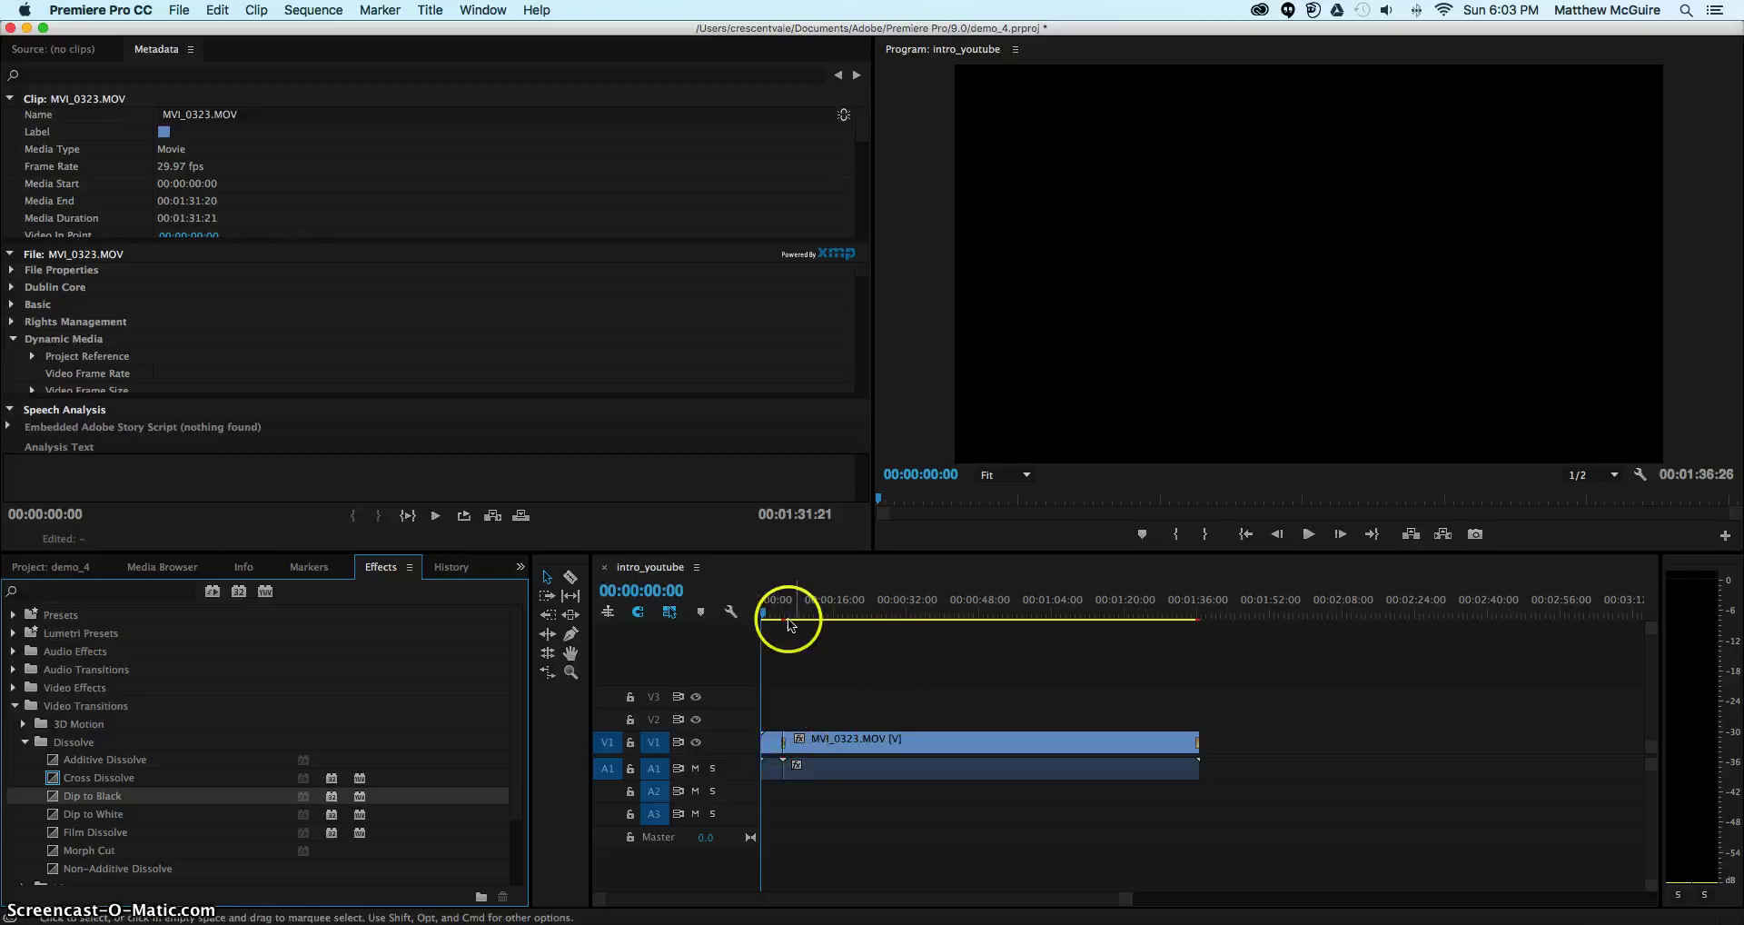
Trim 15 frames off MVI_0323.MOV's start and shift it to 00:00:00:00
click(817, 612)
key(Right)
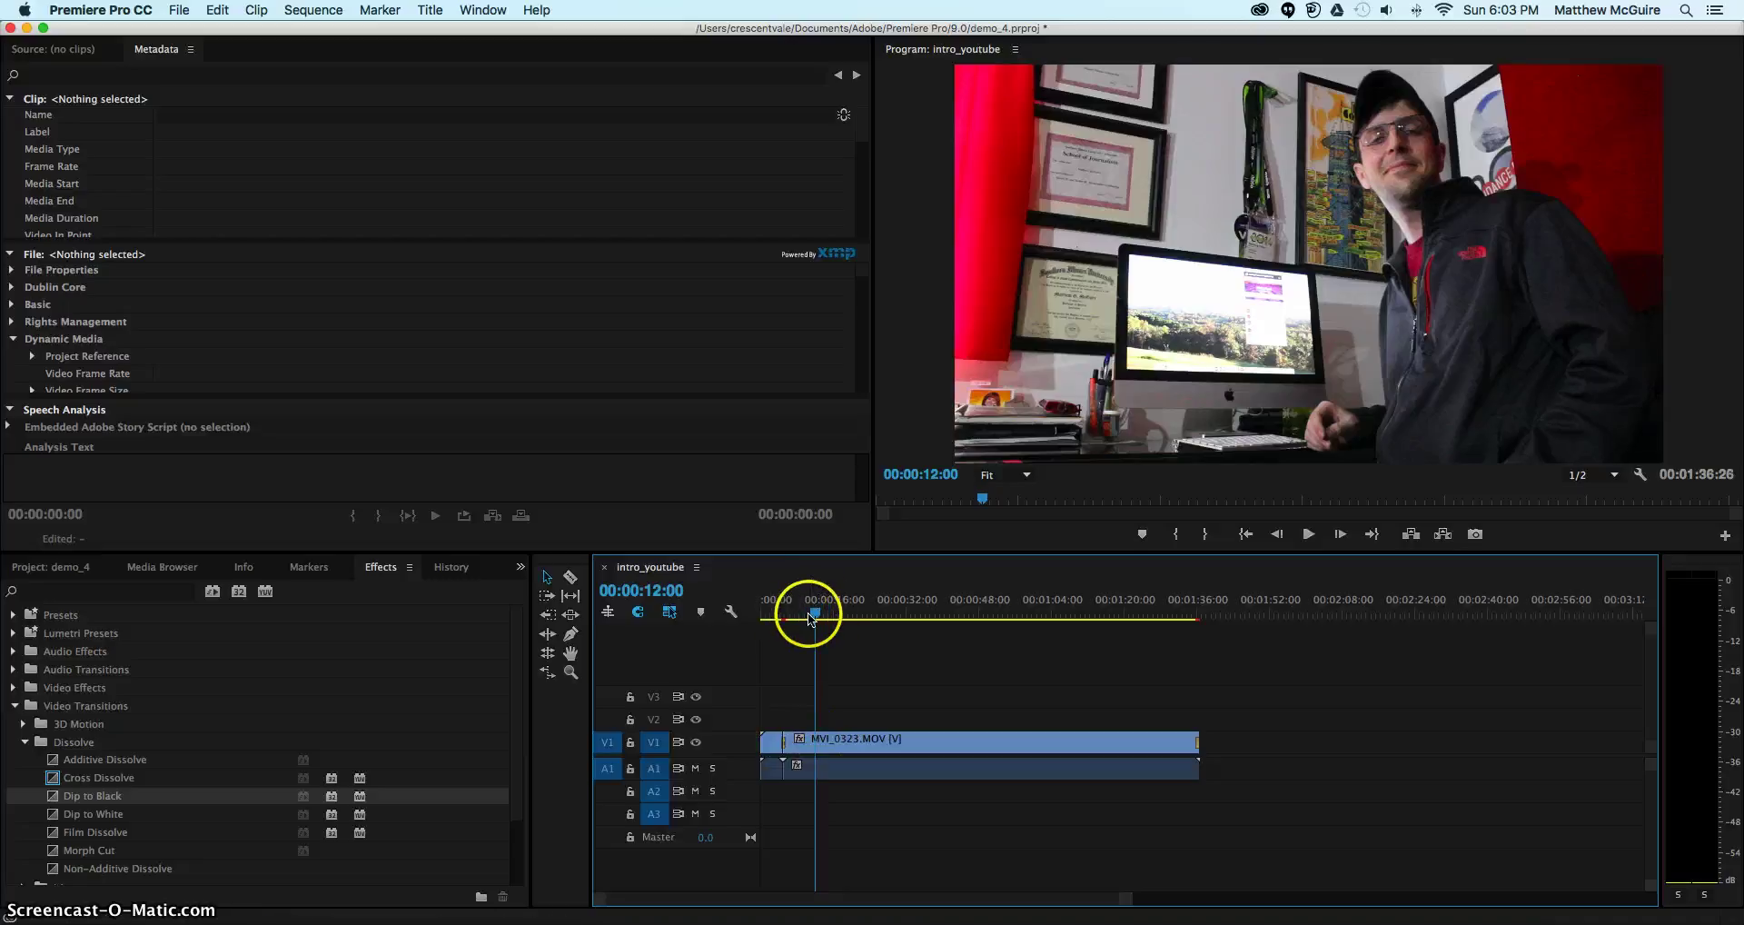
key(Left)
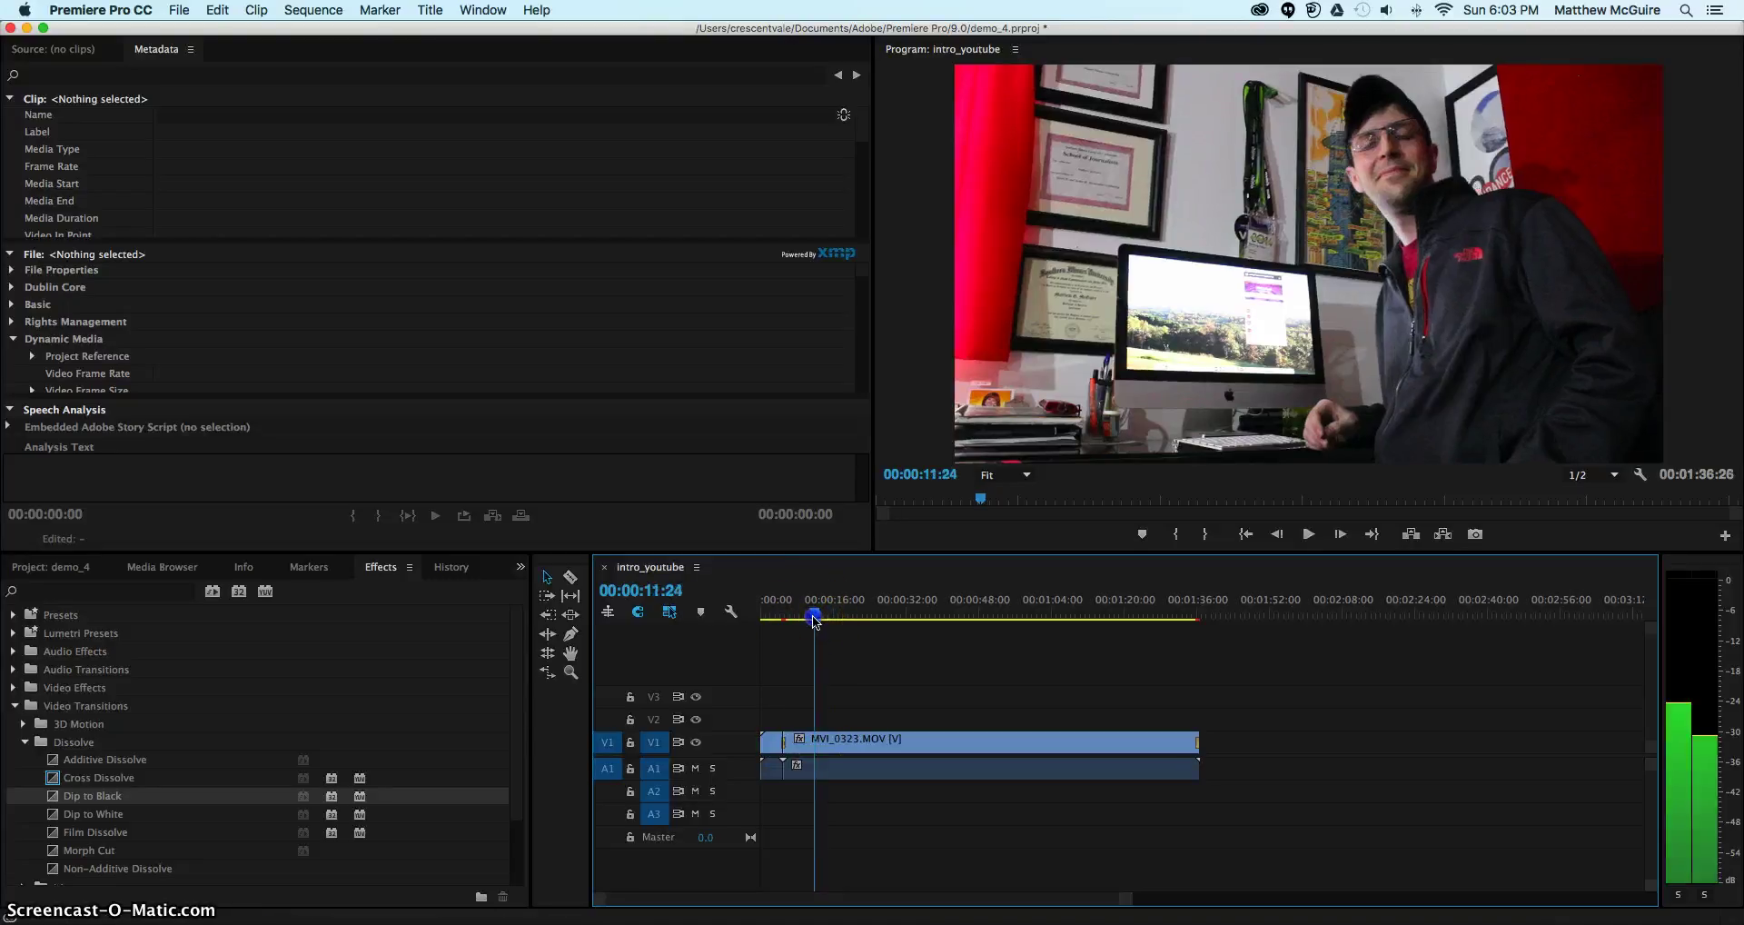
click(849, 739)
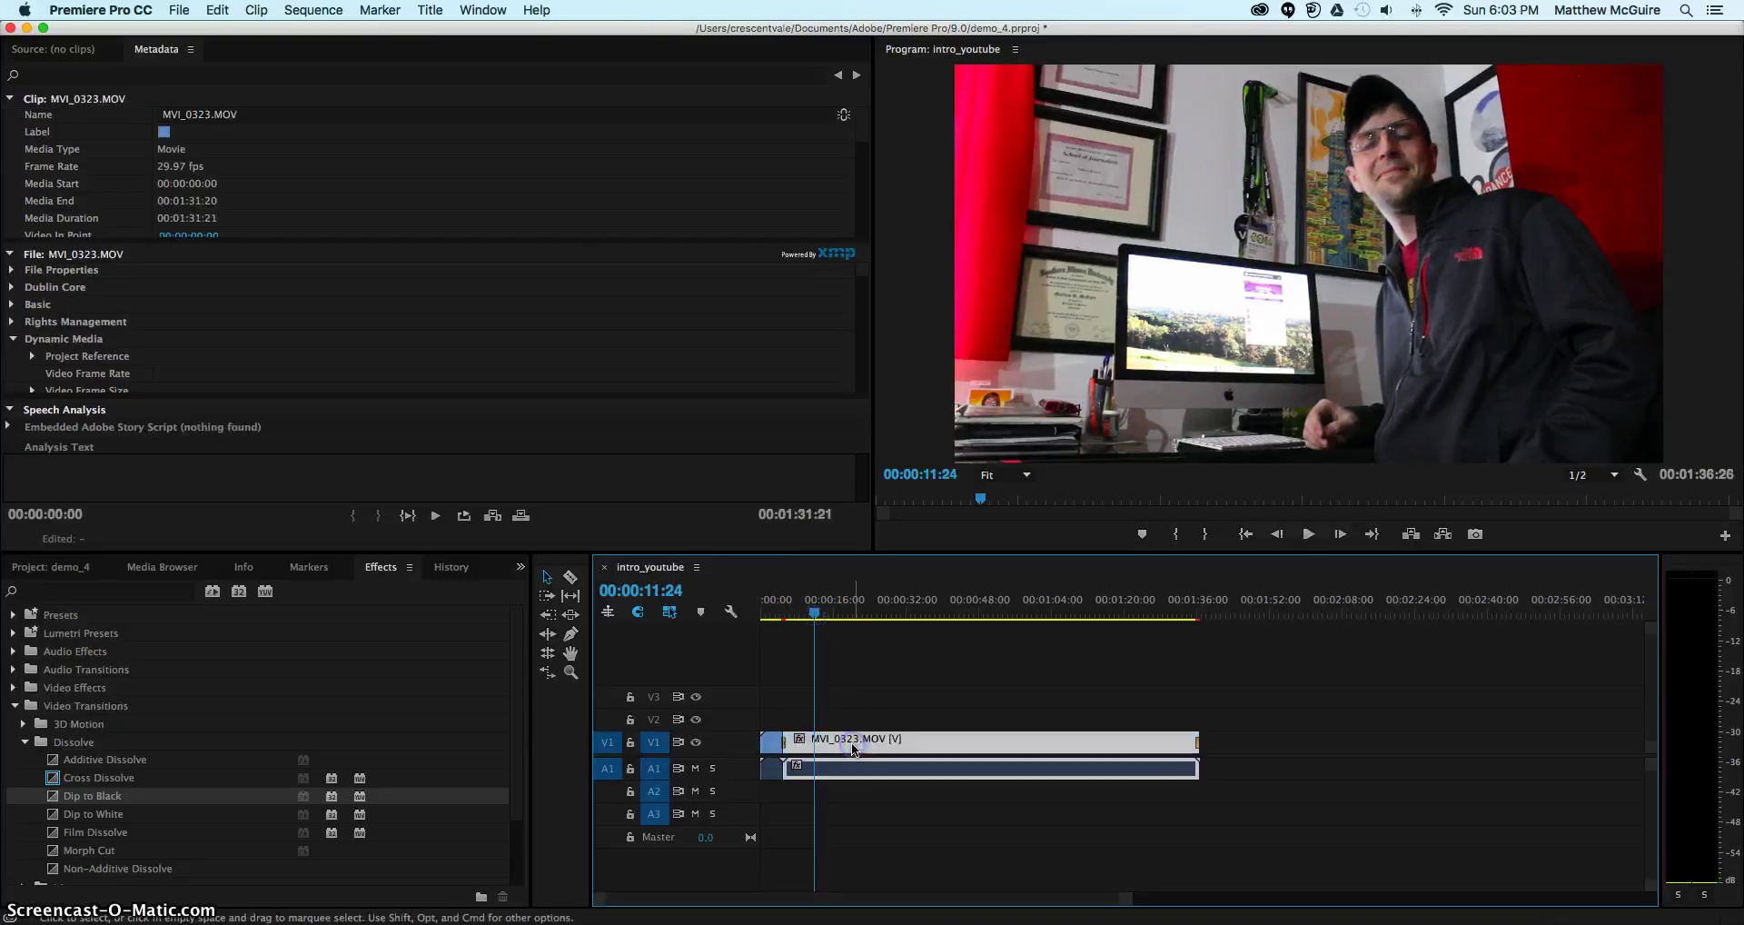
click(790, 739)
click(845, 571)
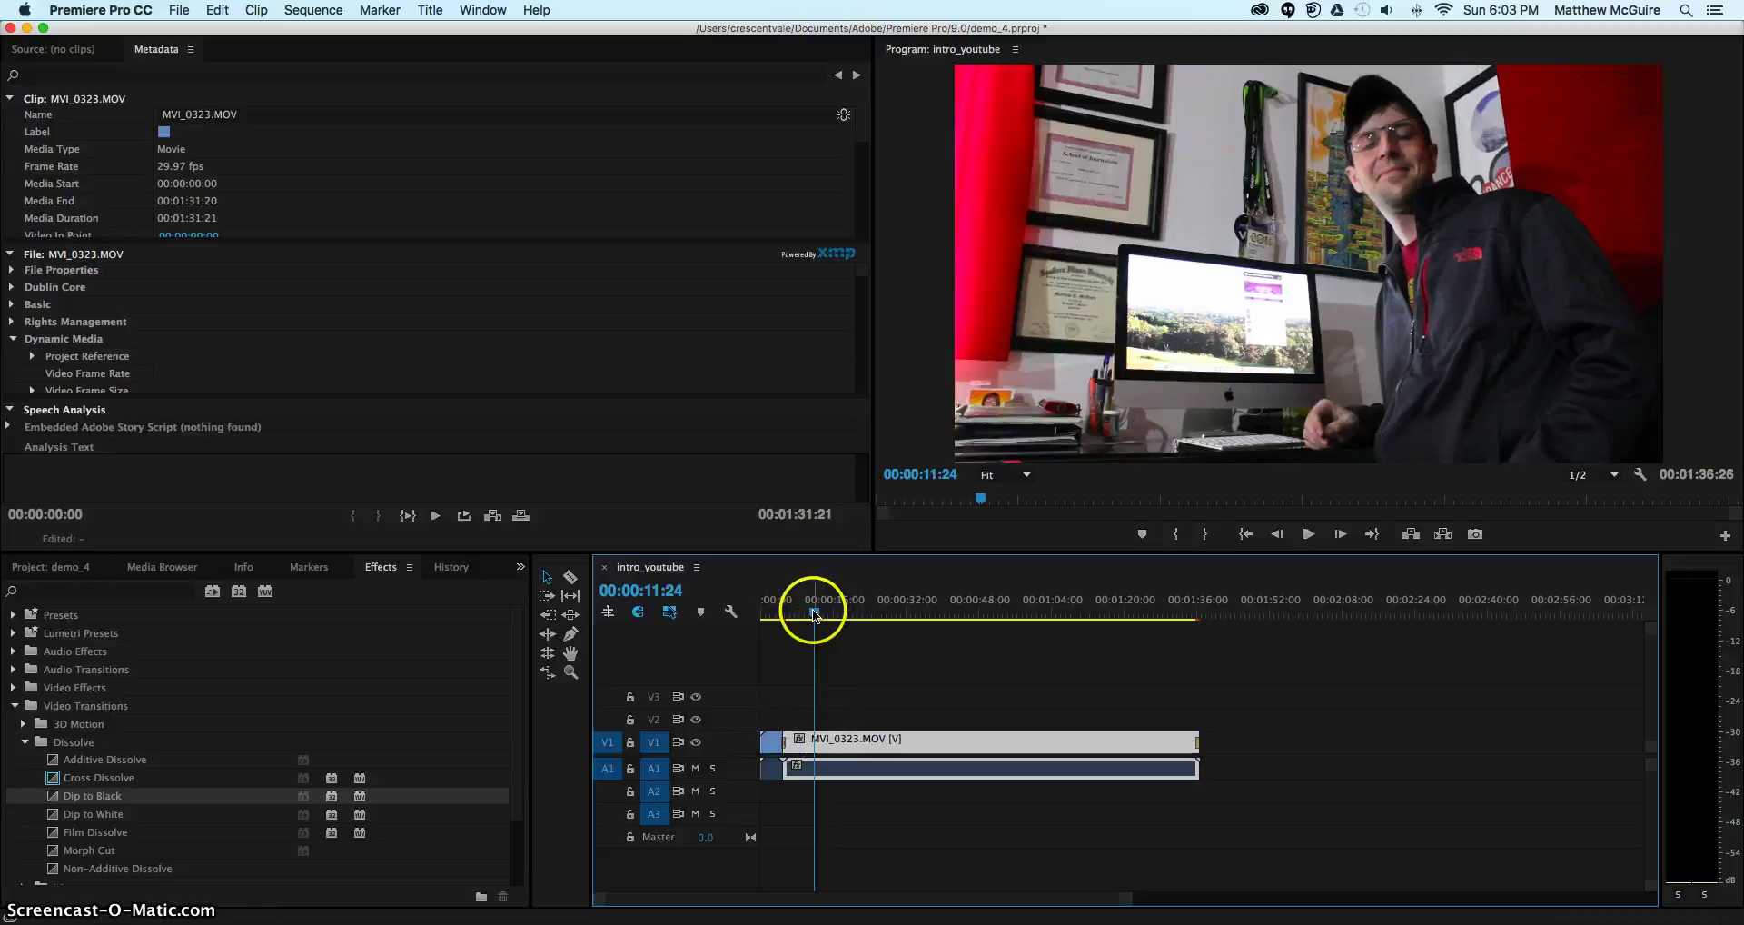
drag(814, 612, 818, 615)
drag(785, 738, 826, 747)
click(803, 641)
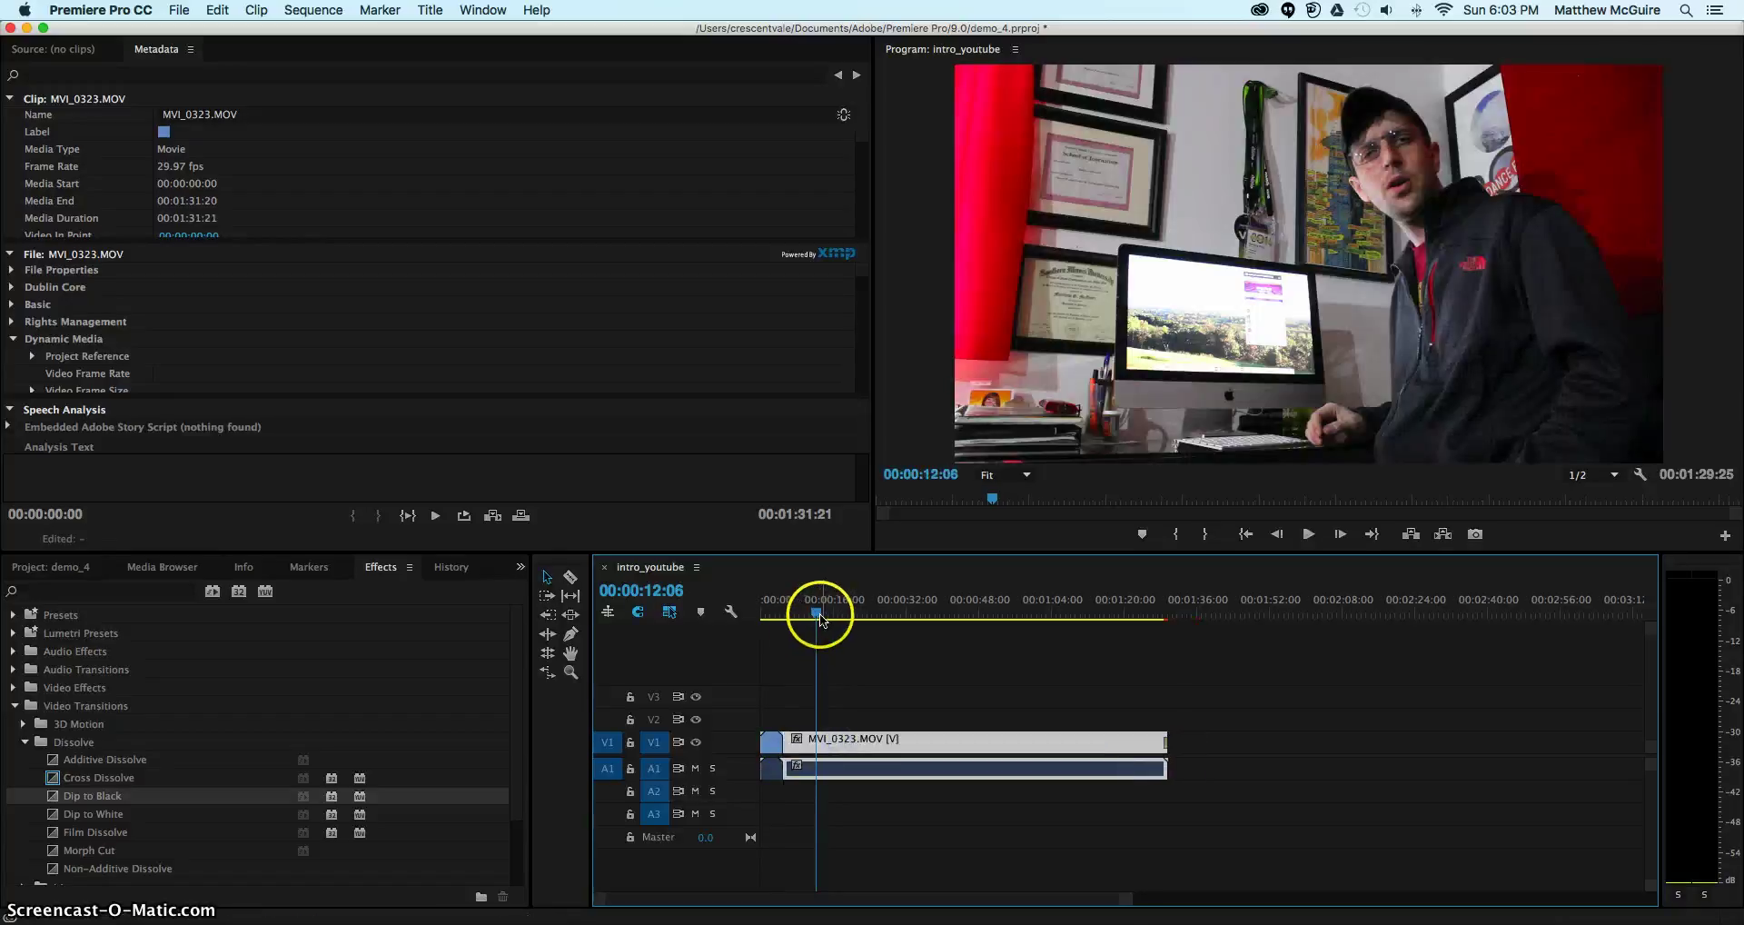
Add a Cross Dissolve to the clip's start and play the sequence from the beginning
drag(818, 610, 776, 610)
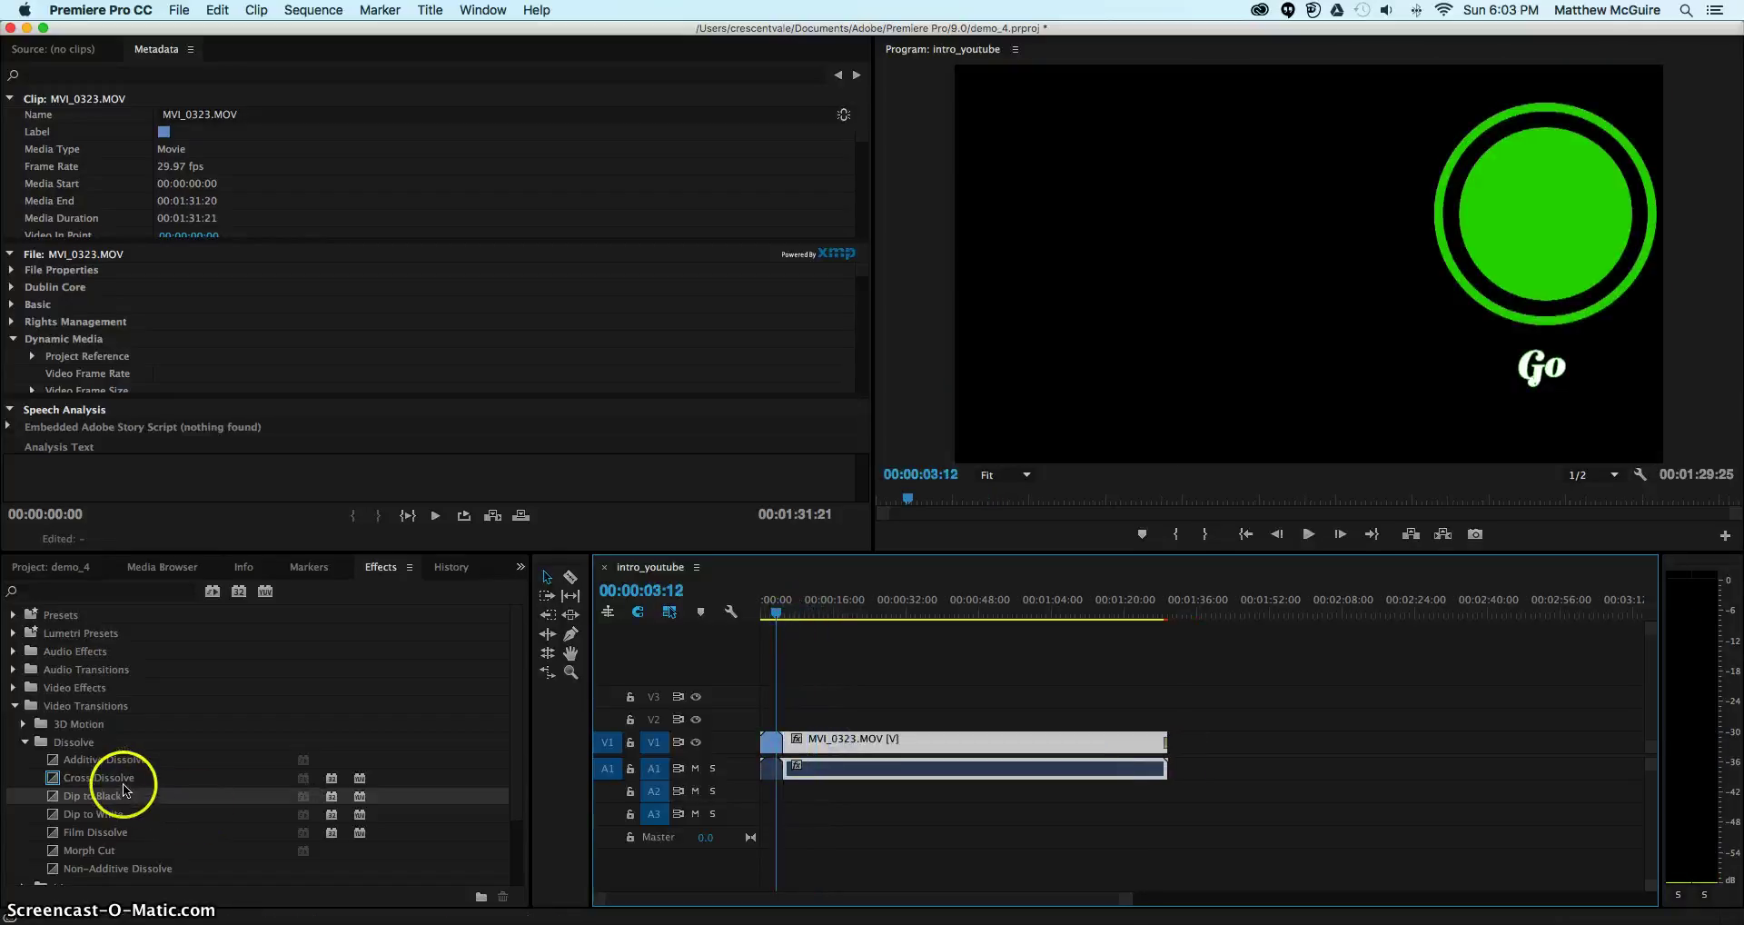
click(114, 777)
drag(611, 772, 787, 753)
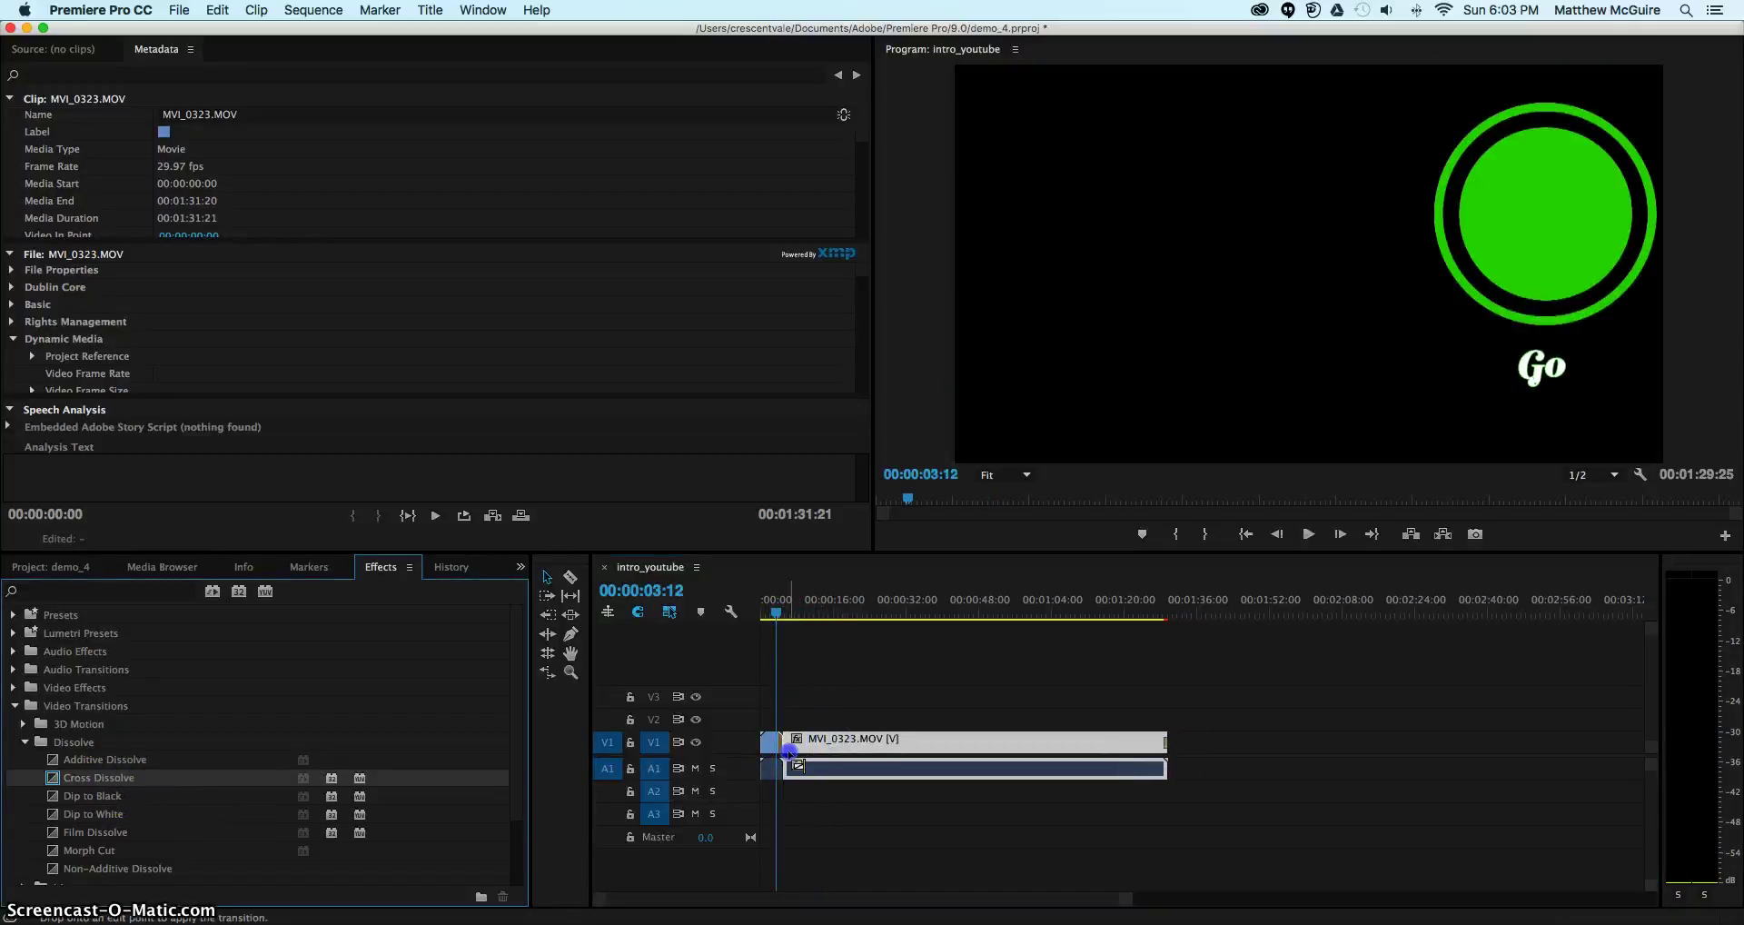
click(779, 615)
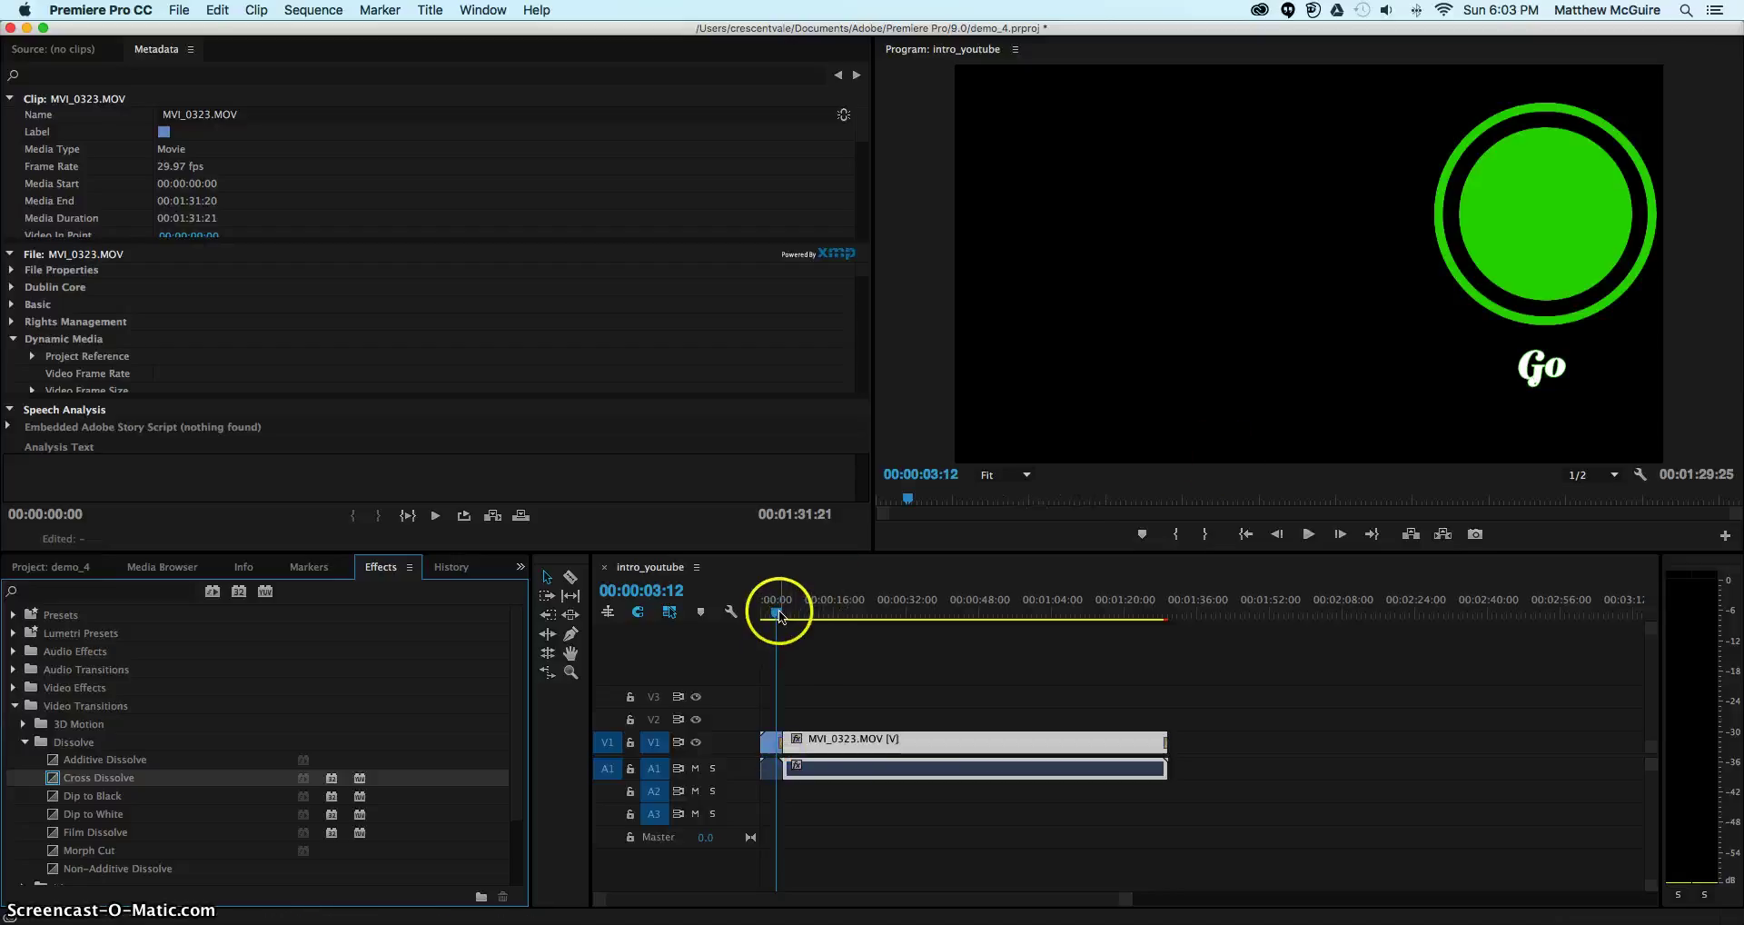
drag(780, 615, 763, 615)
click(1308, 534)
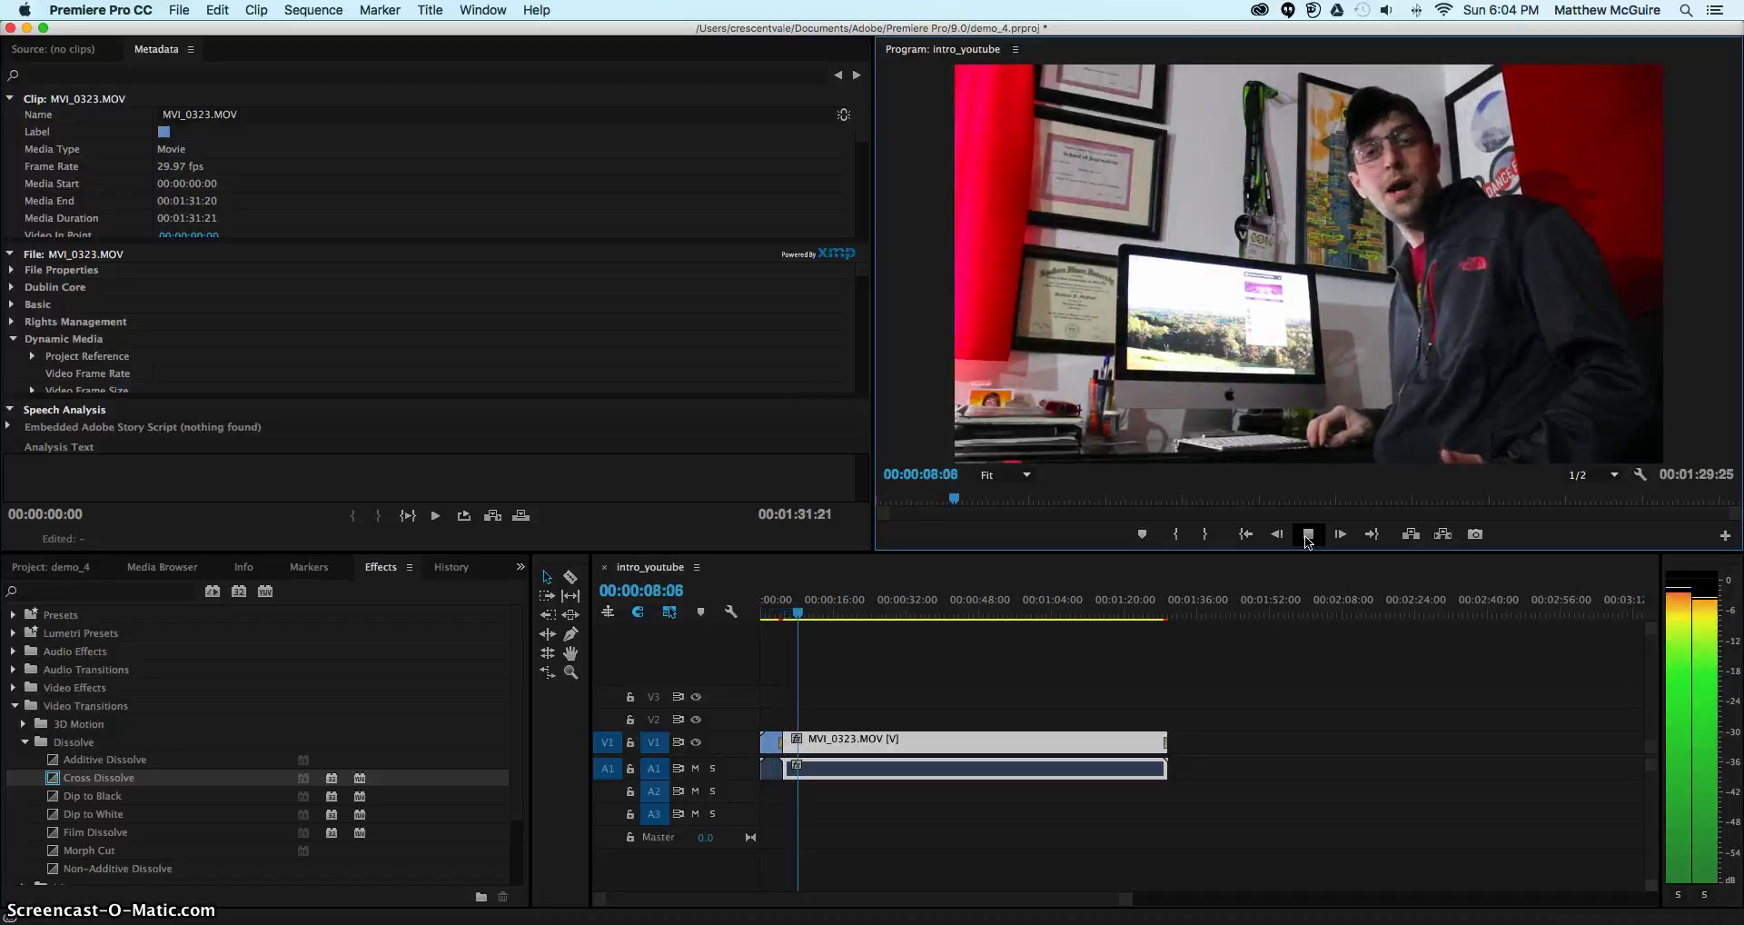
Stop playback and trim the clip's end back to 00:01:24:09
click(1308, 537)
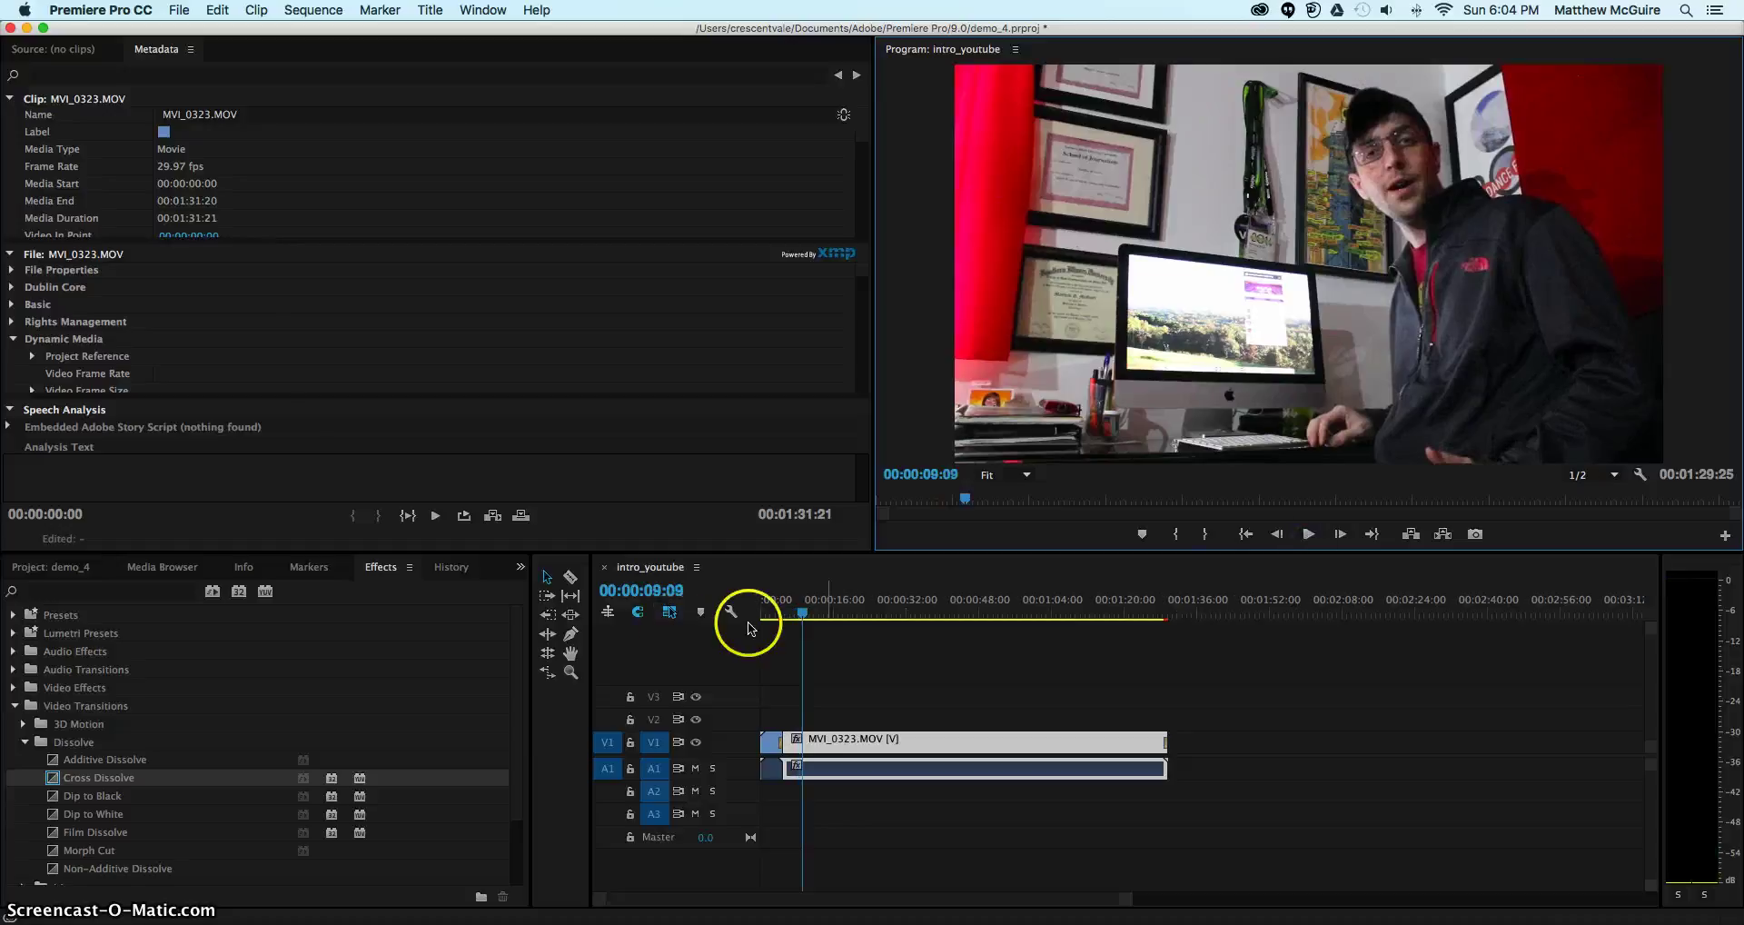
drag(803, 612, 1143, 612)
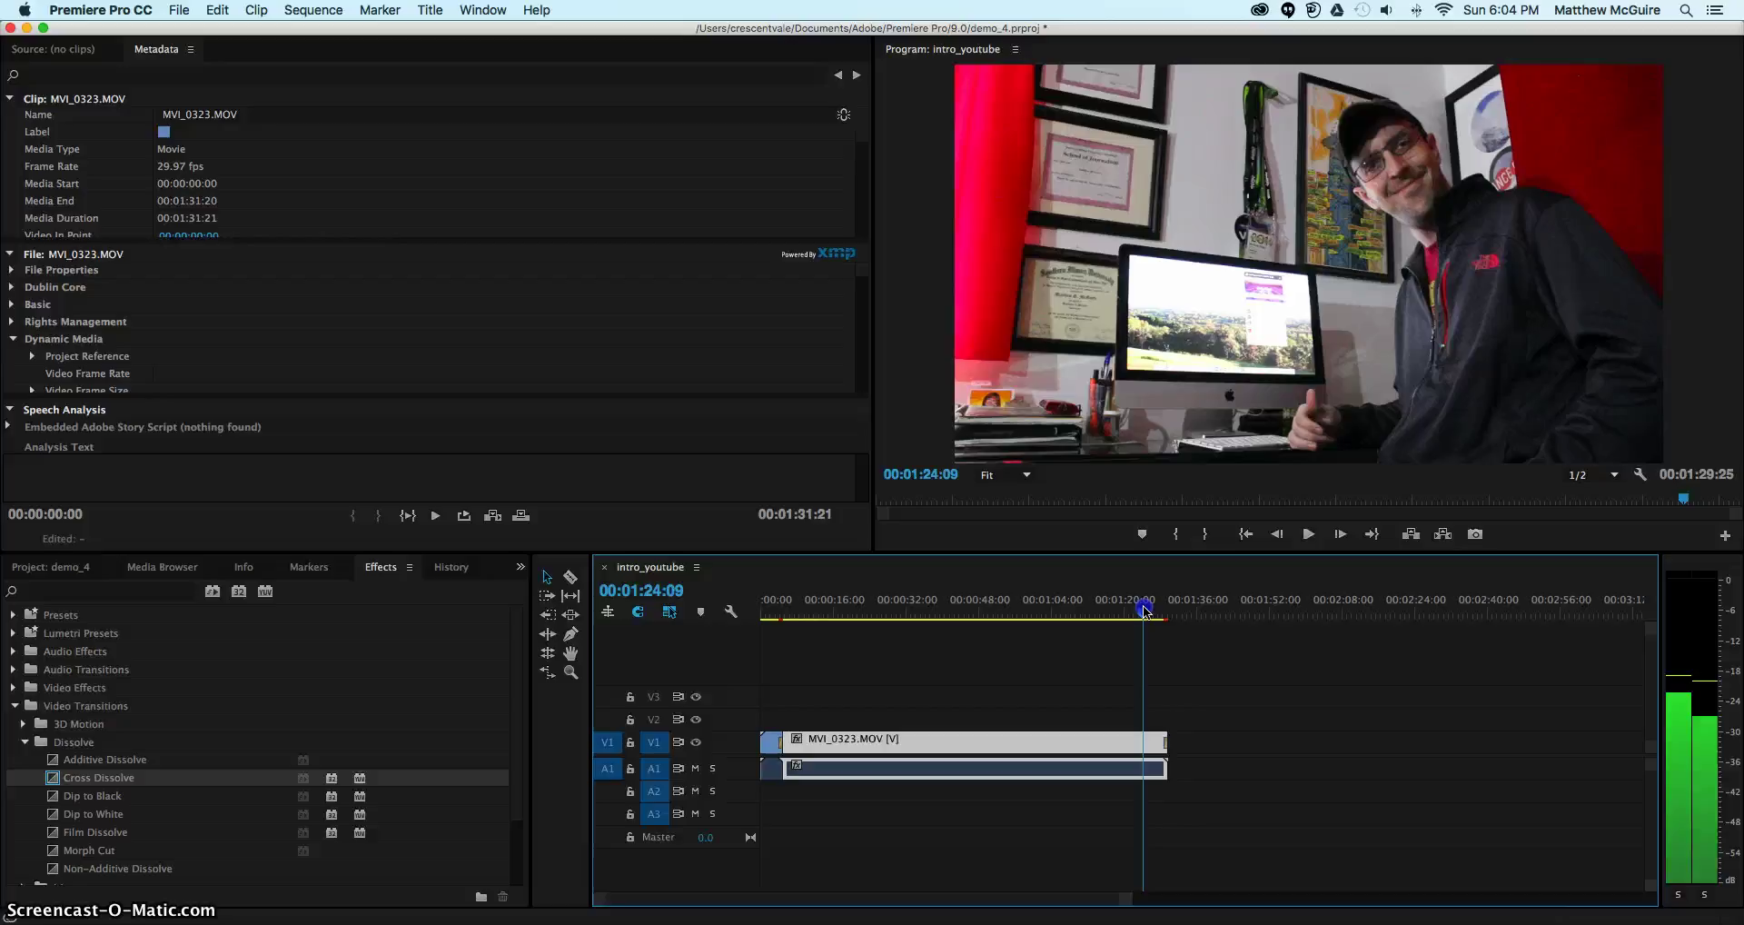
click(1190, 746)
drag(1190, 750, 1140, 742)
click(1162, 741)
click(1143, 616)
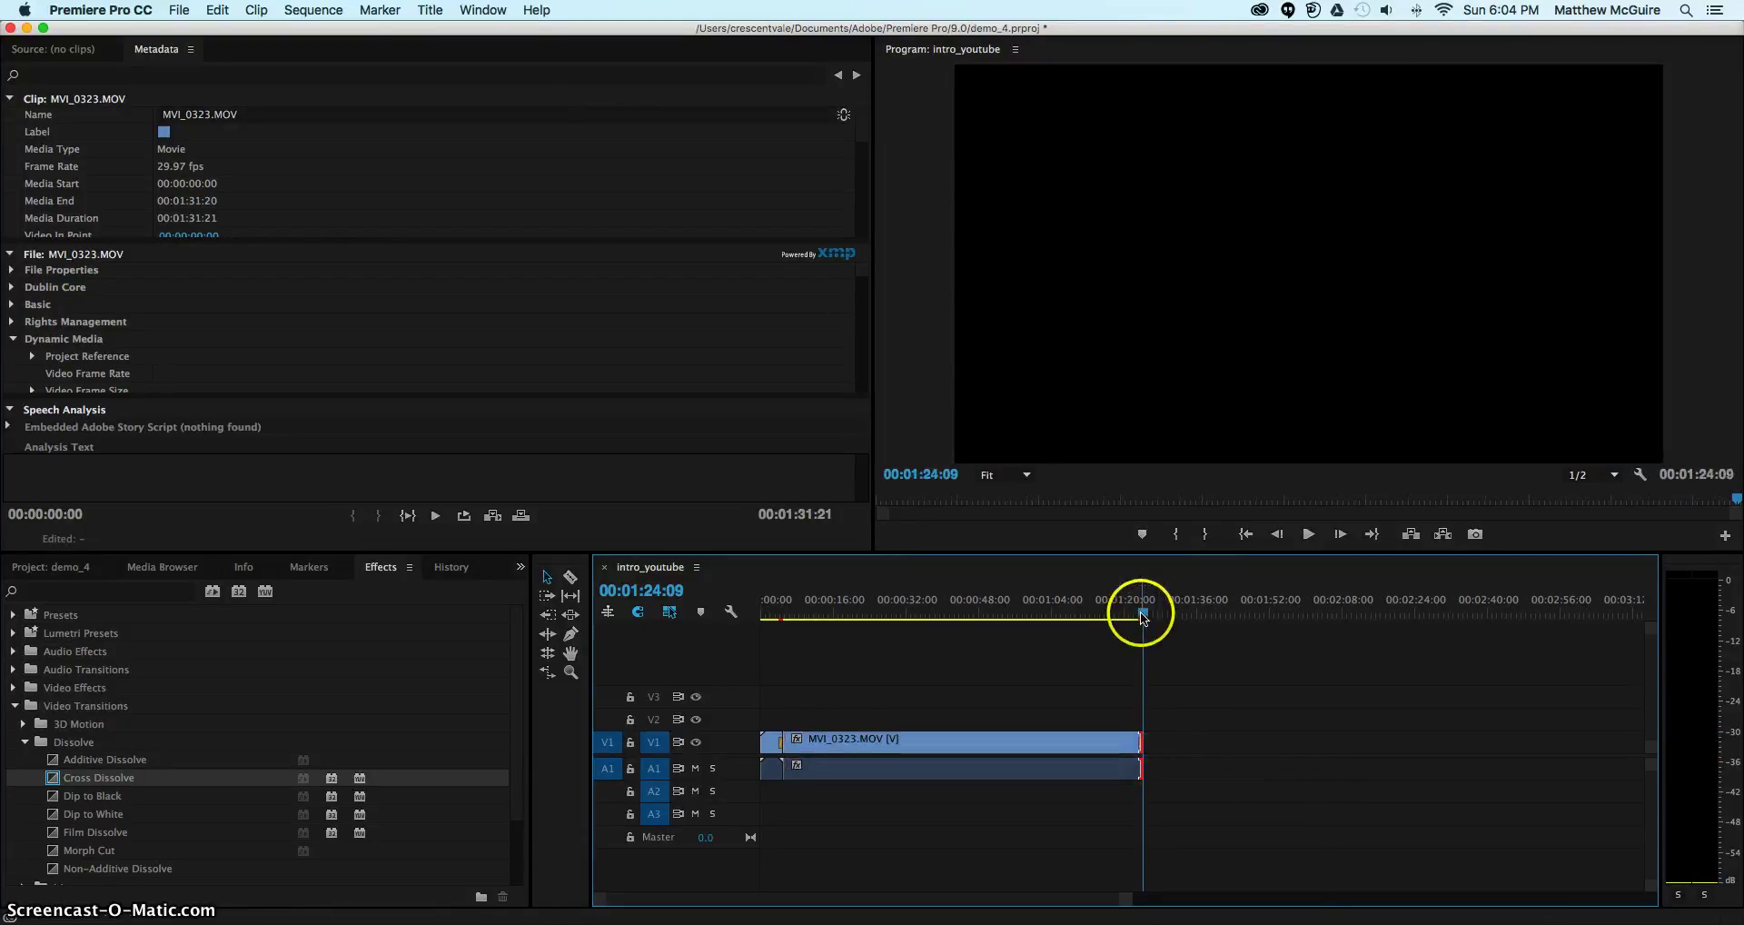
Play the ending from 00:01:20:09, then return the playhead to the start and deselect the clip
drag(1143, 618, 1126, 617)
click(1227, 556)
click(1309, 536)
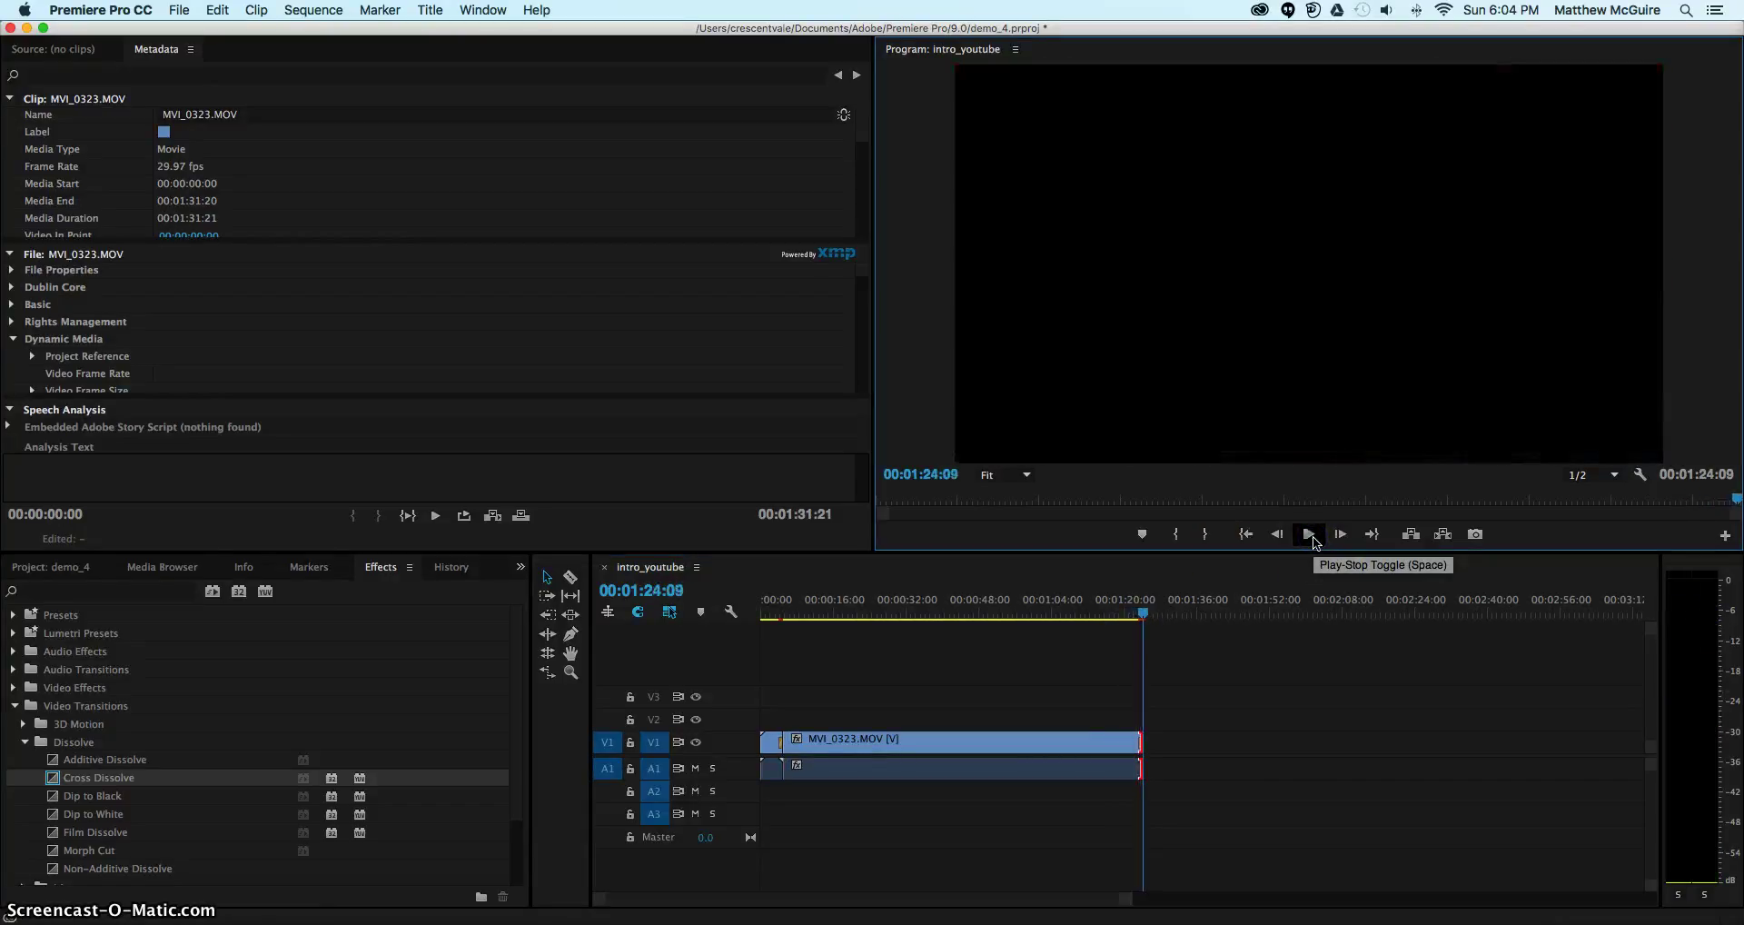
click(1158, 615)
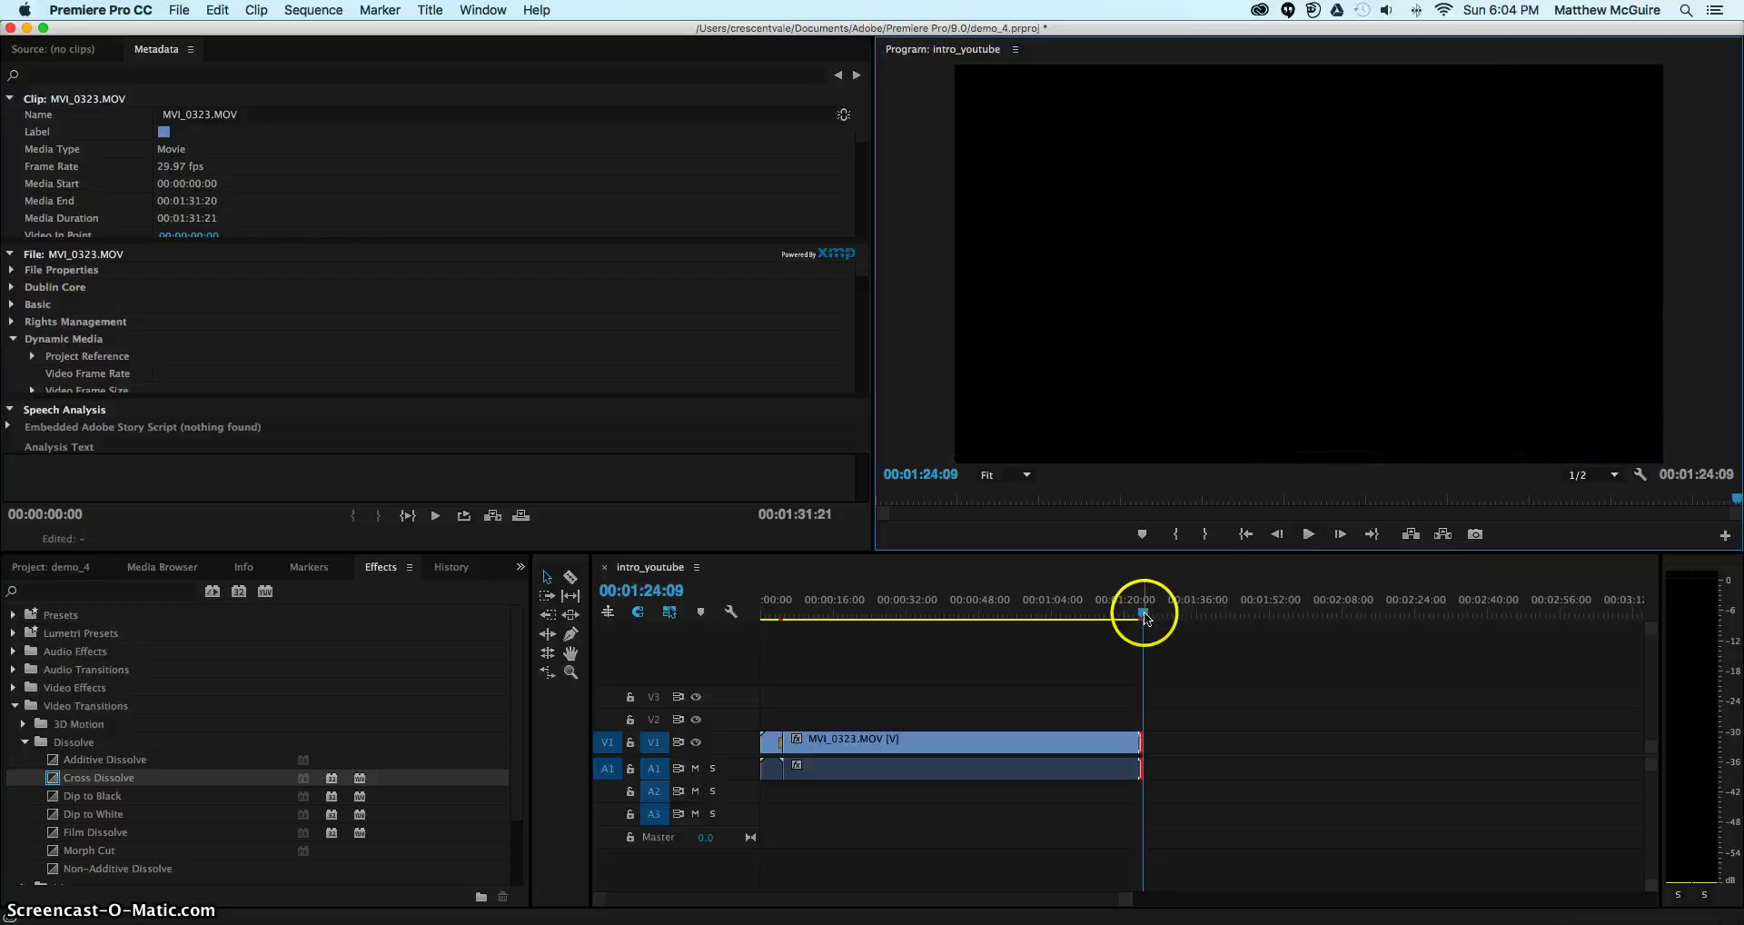
drag(1143, 612, 763, 612)
click(617, 661)
click(280, 178)
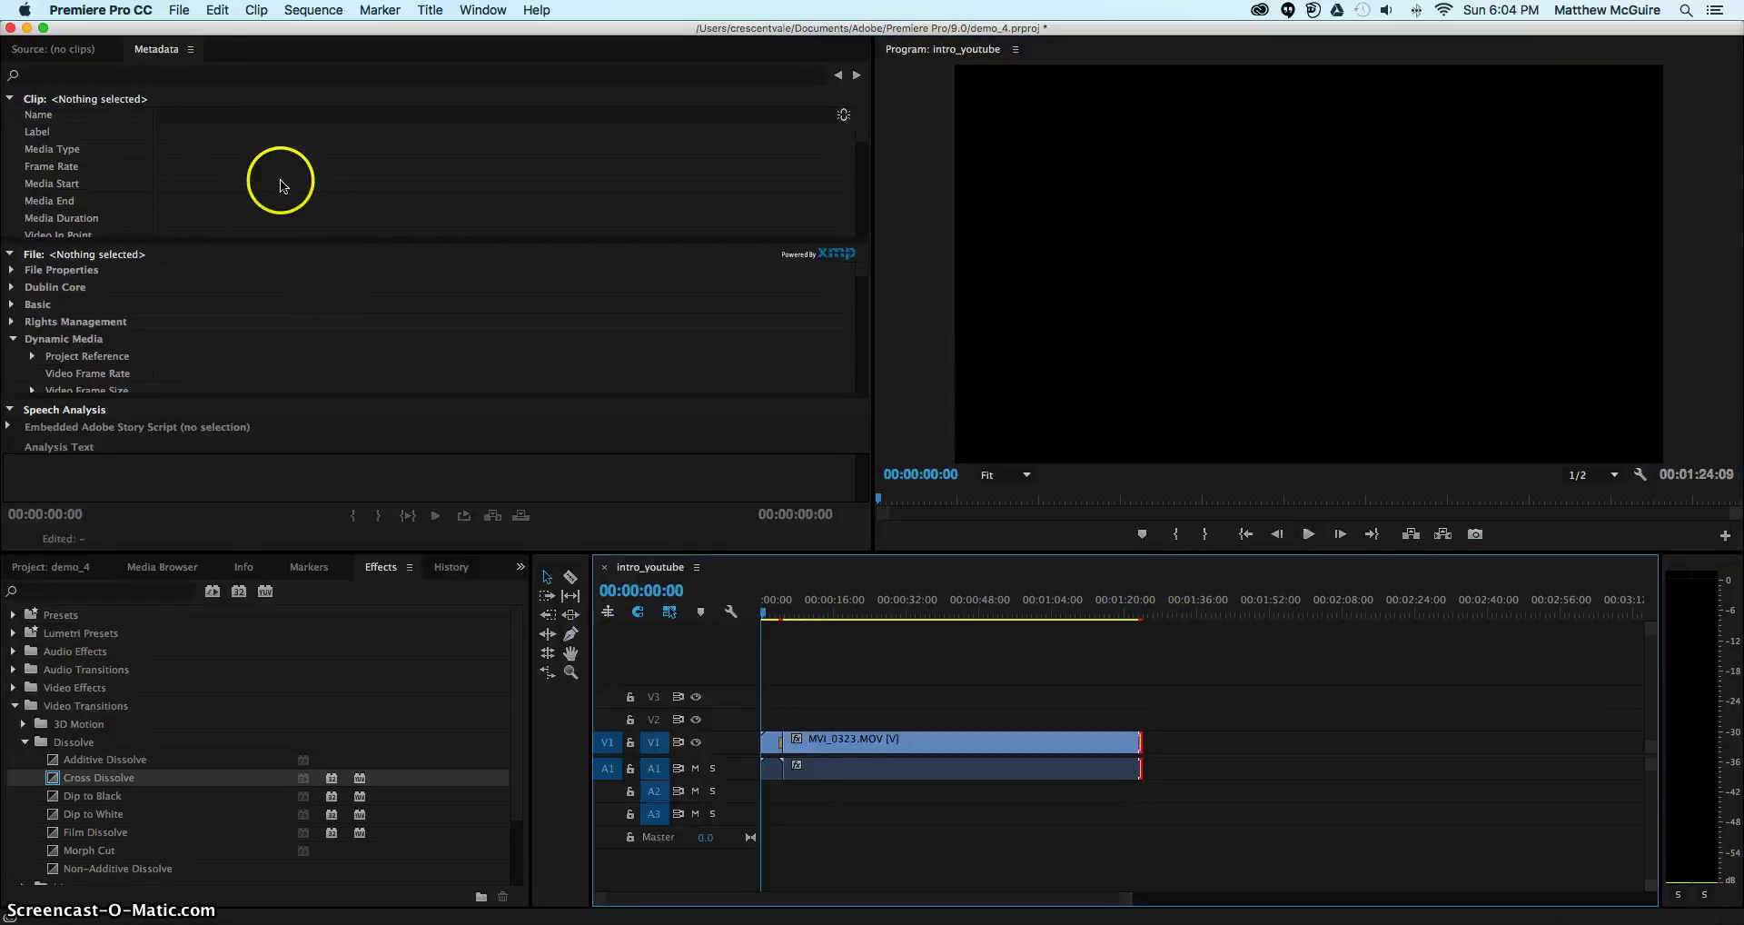
Open Export Settings via File > Export > Media with the QuickTime H.264 preset and intro_youtube.mov output
click(171, 13)
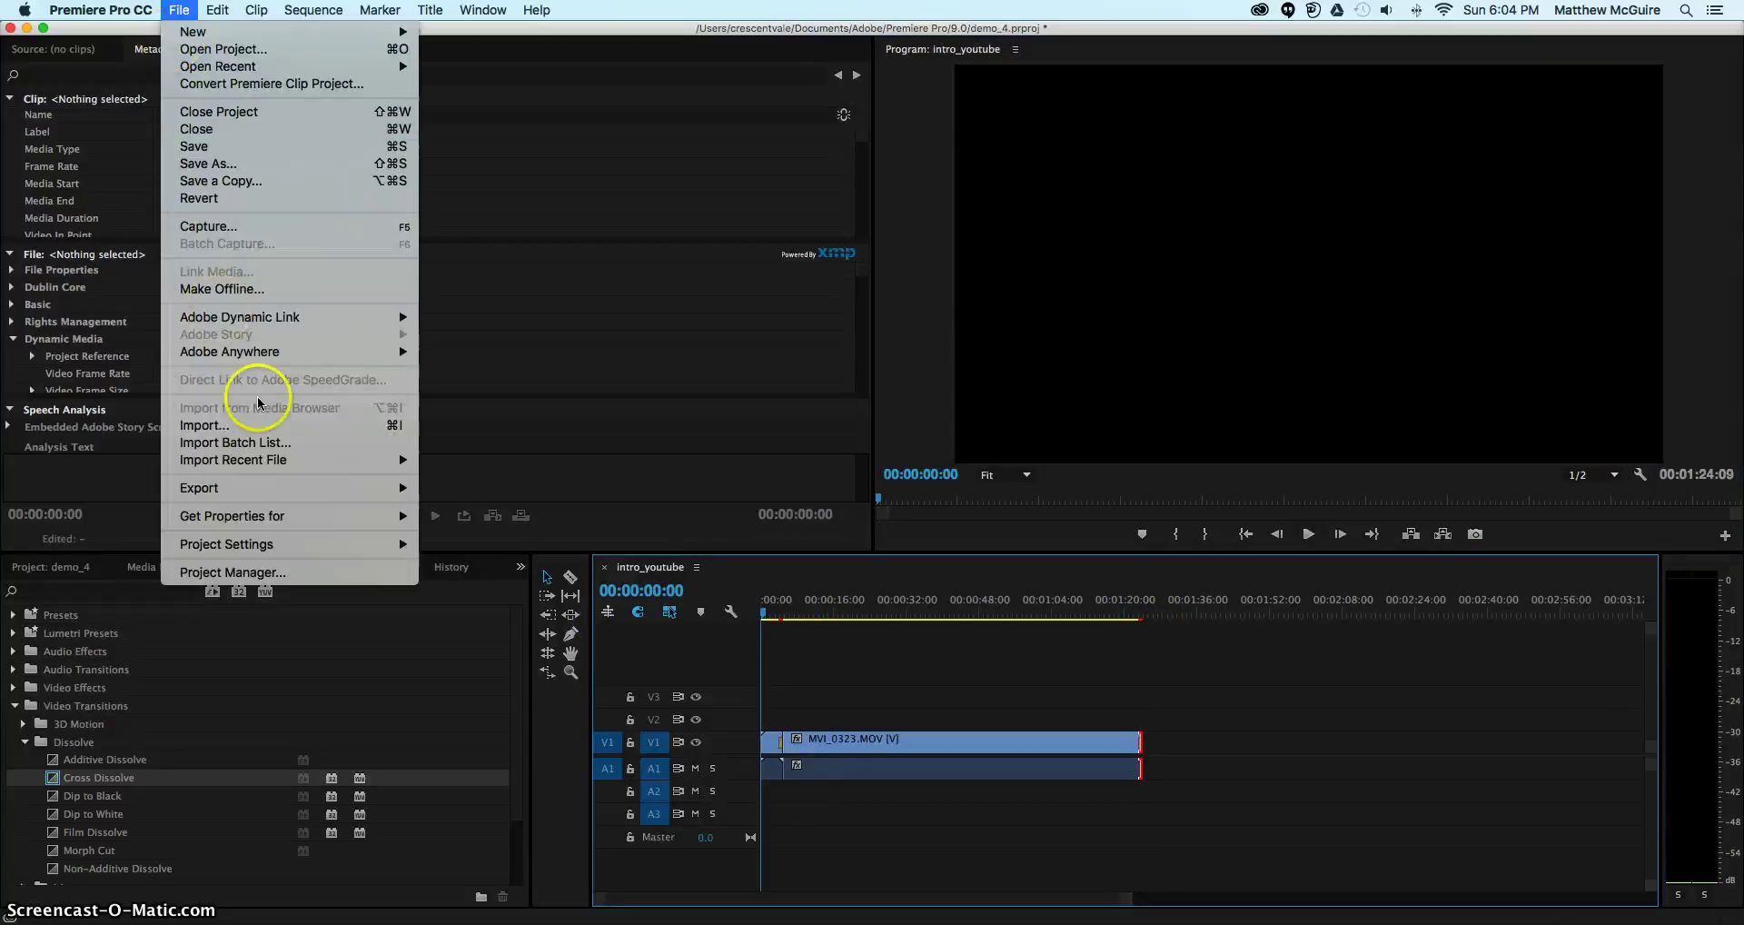
click(272, 487)
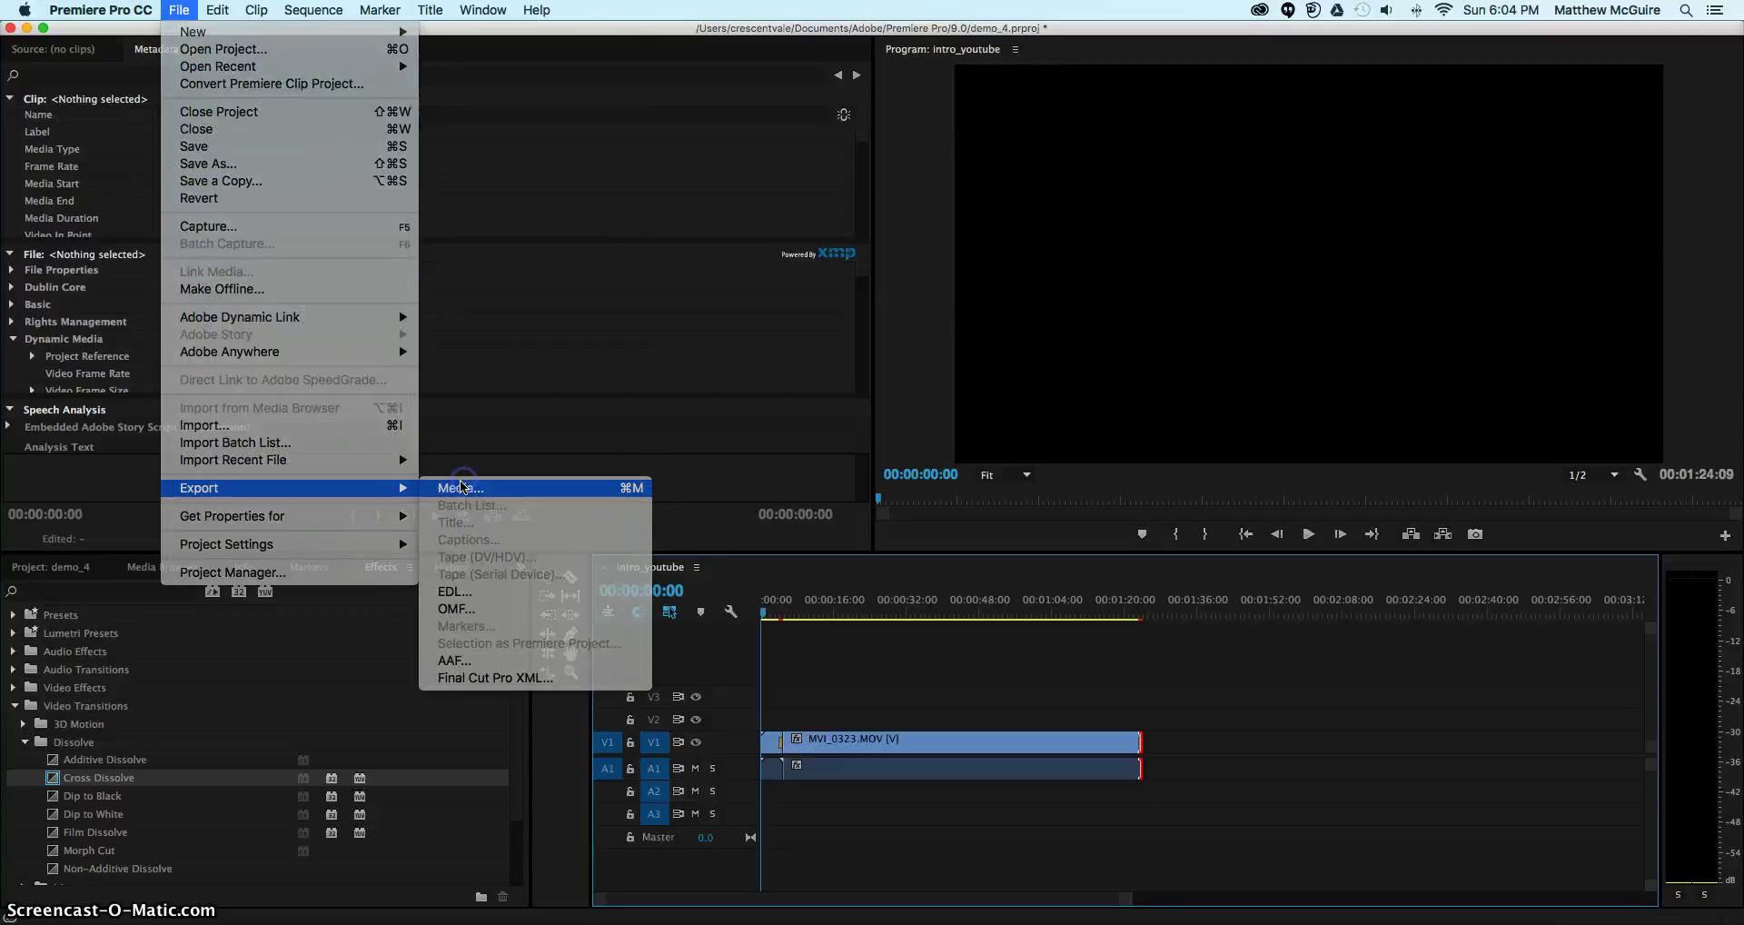
click(464, 486)
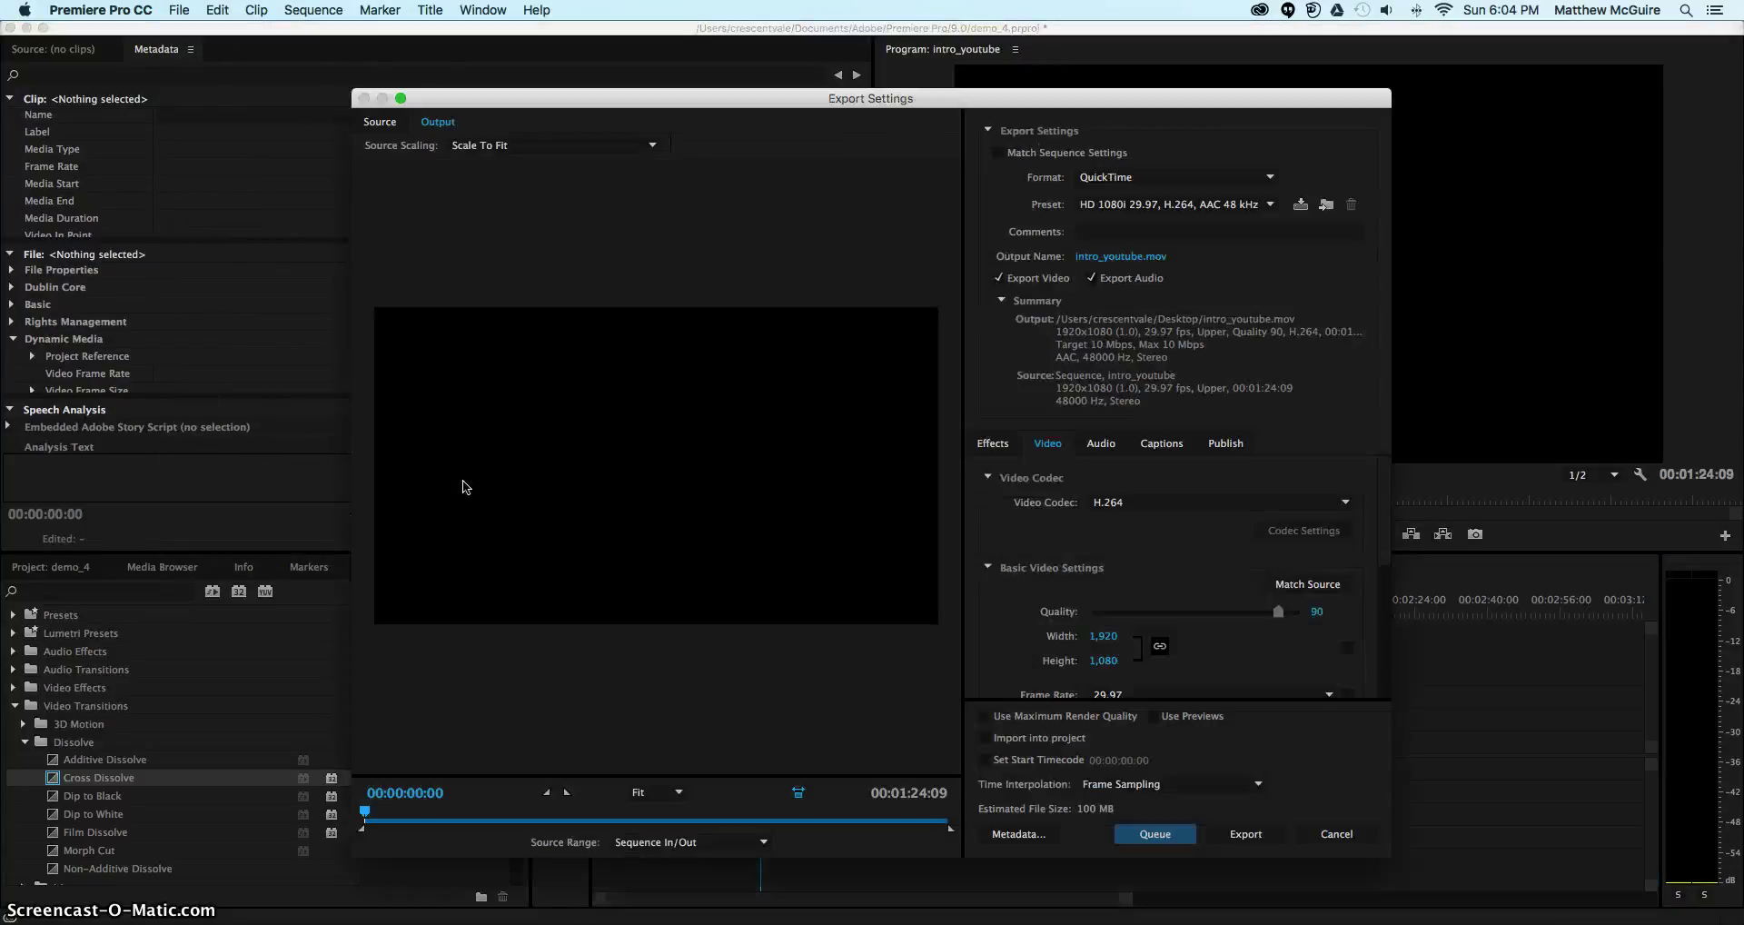
click(881, 400)
Export intro_youtube.mov and let the encoding progress bar advance
click(1268, 837)
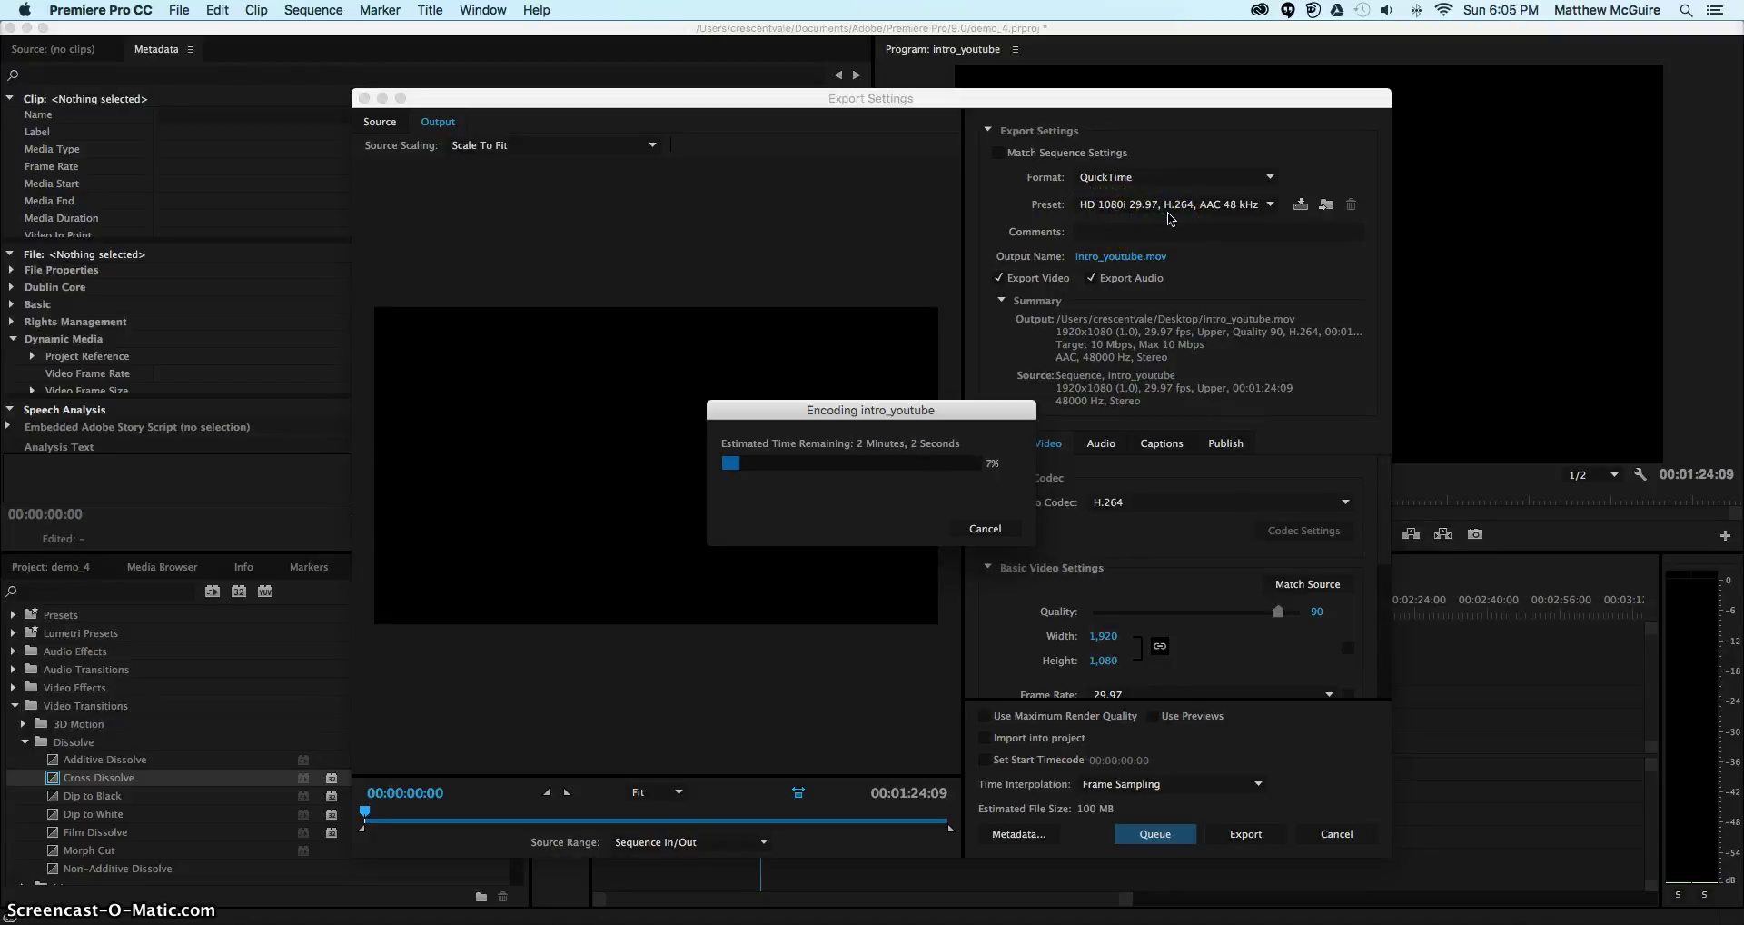
click(1192, 185)
click(930, 477)
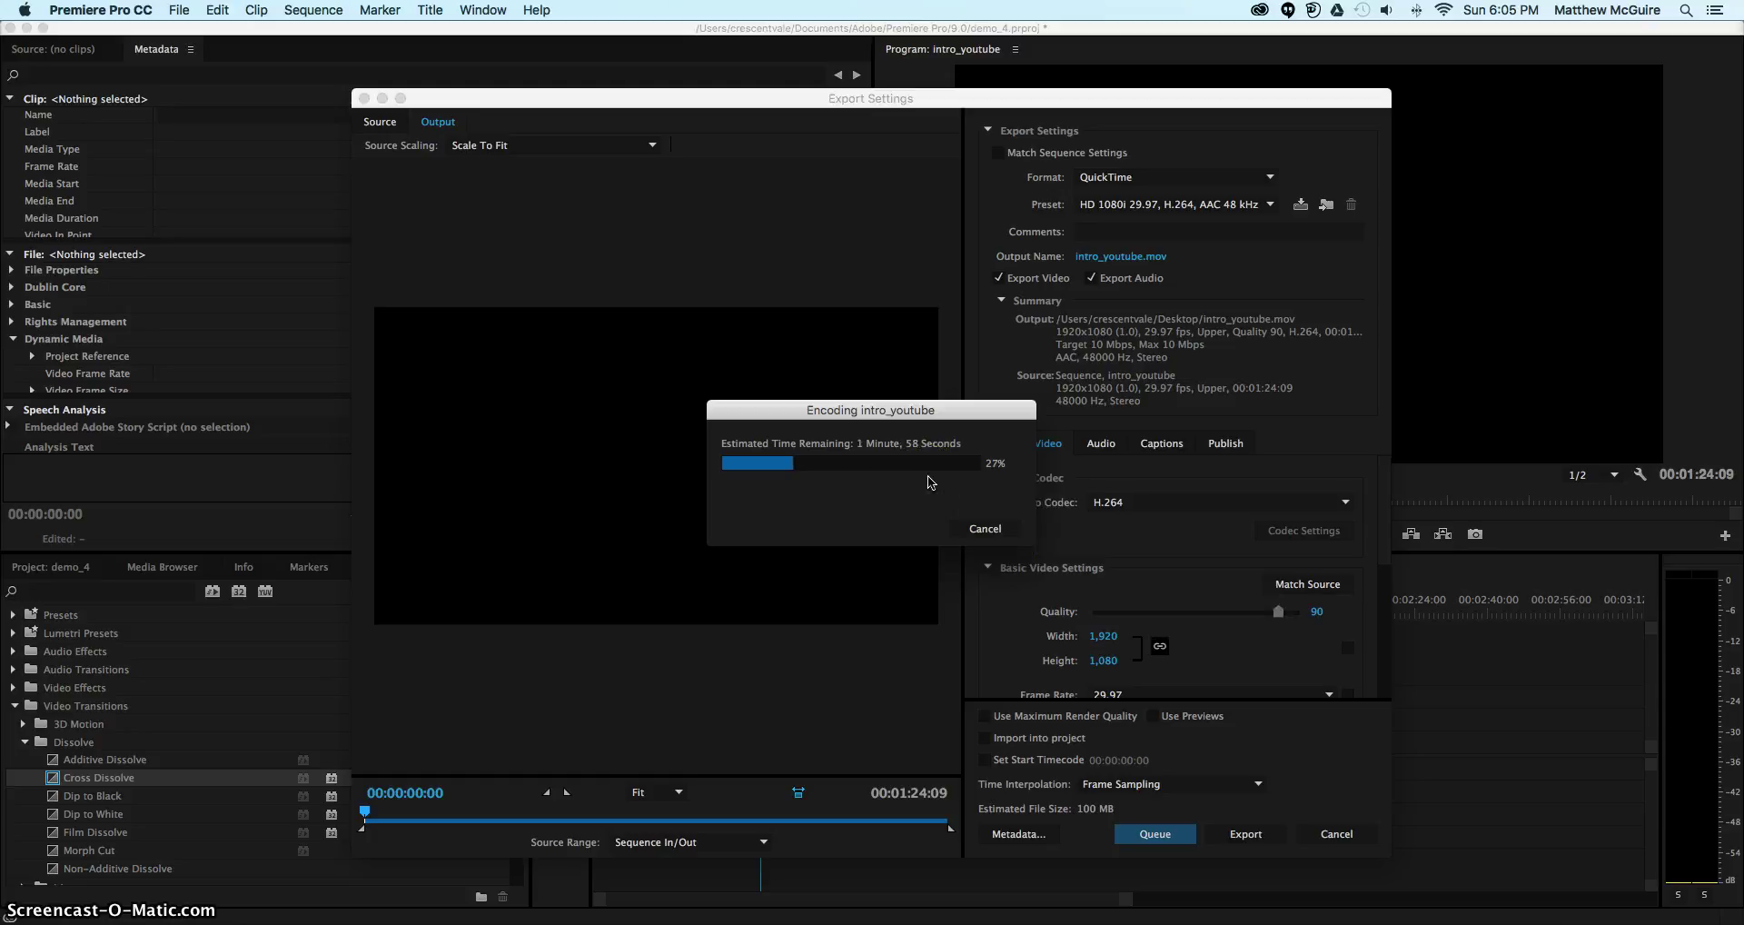